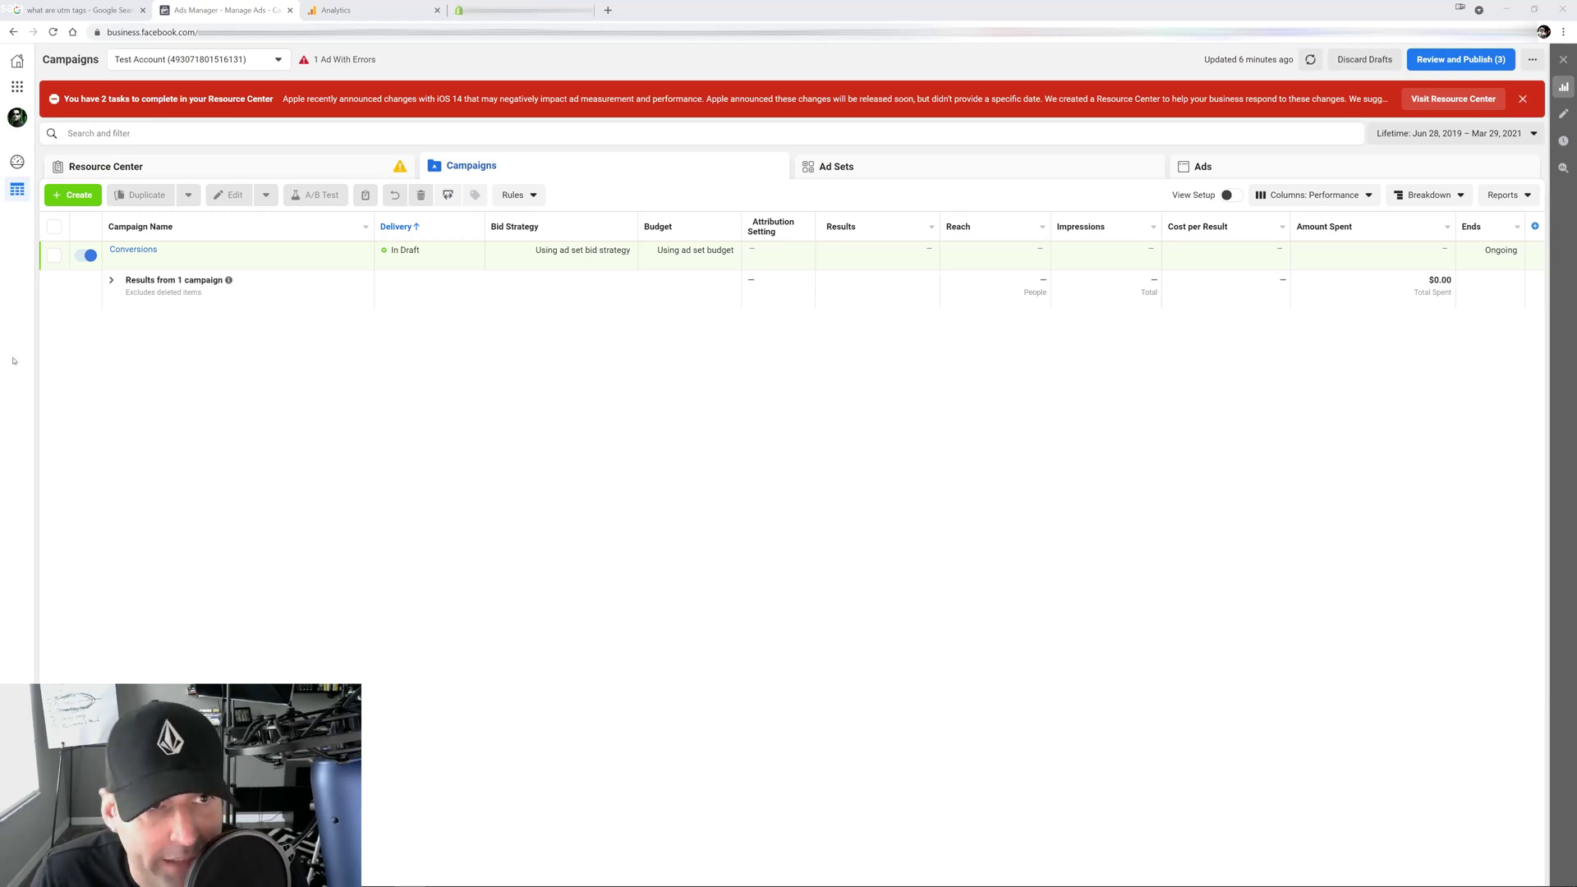
Glance at the Google results on UTM tags, then return to the Ads Manager campaigns list
left_click(79, 10)
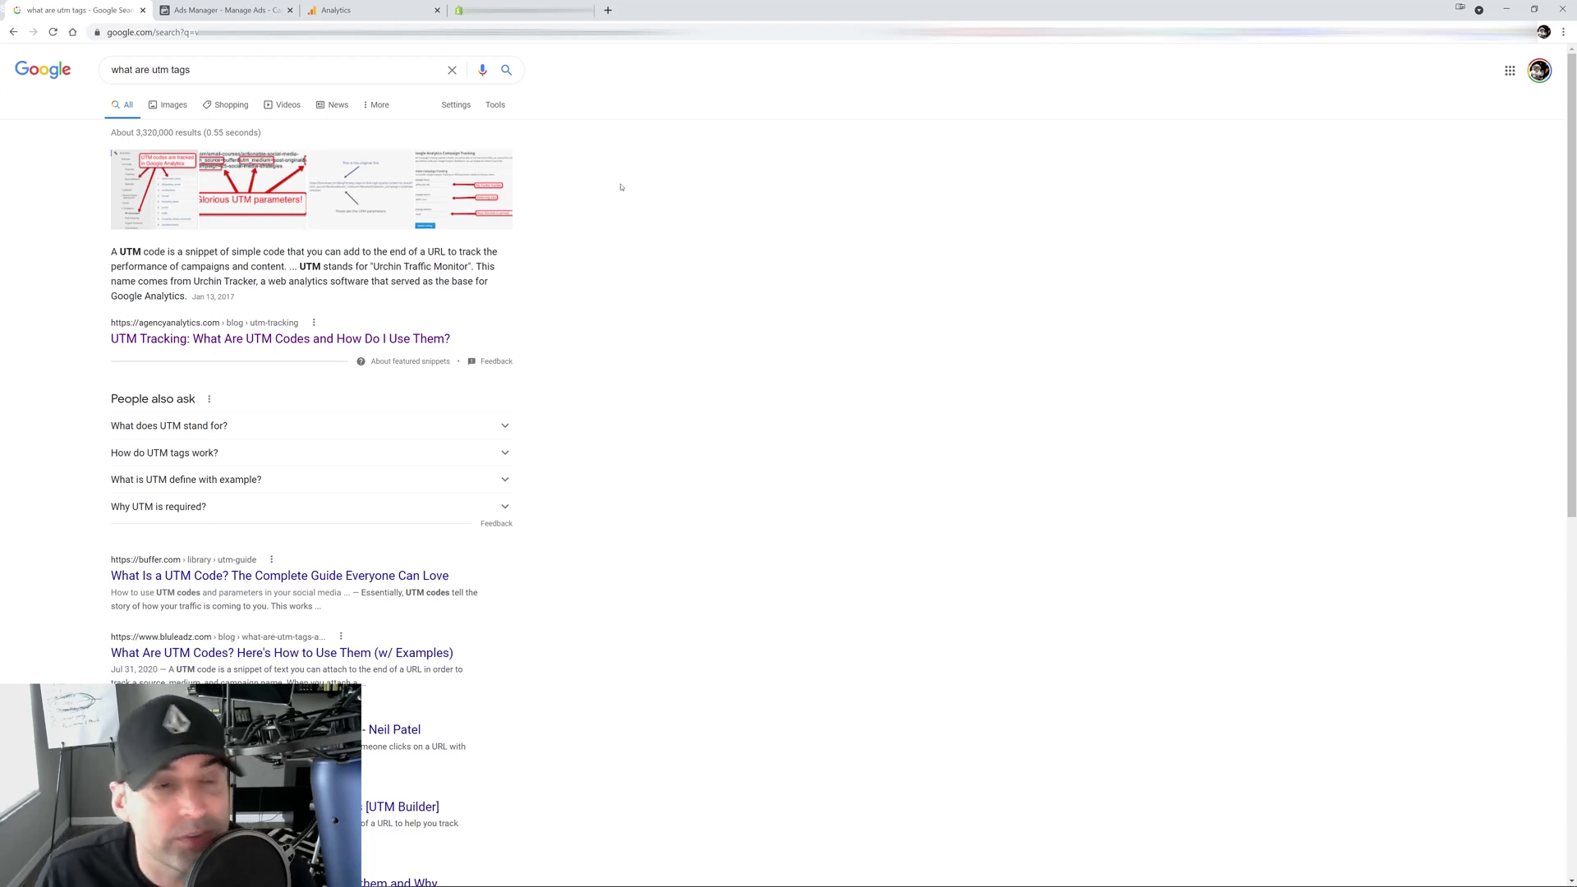
key("ctrl+Tab")
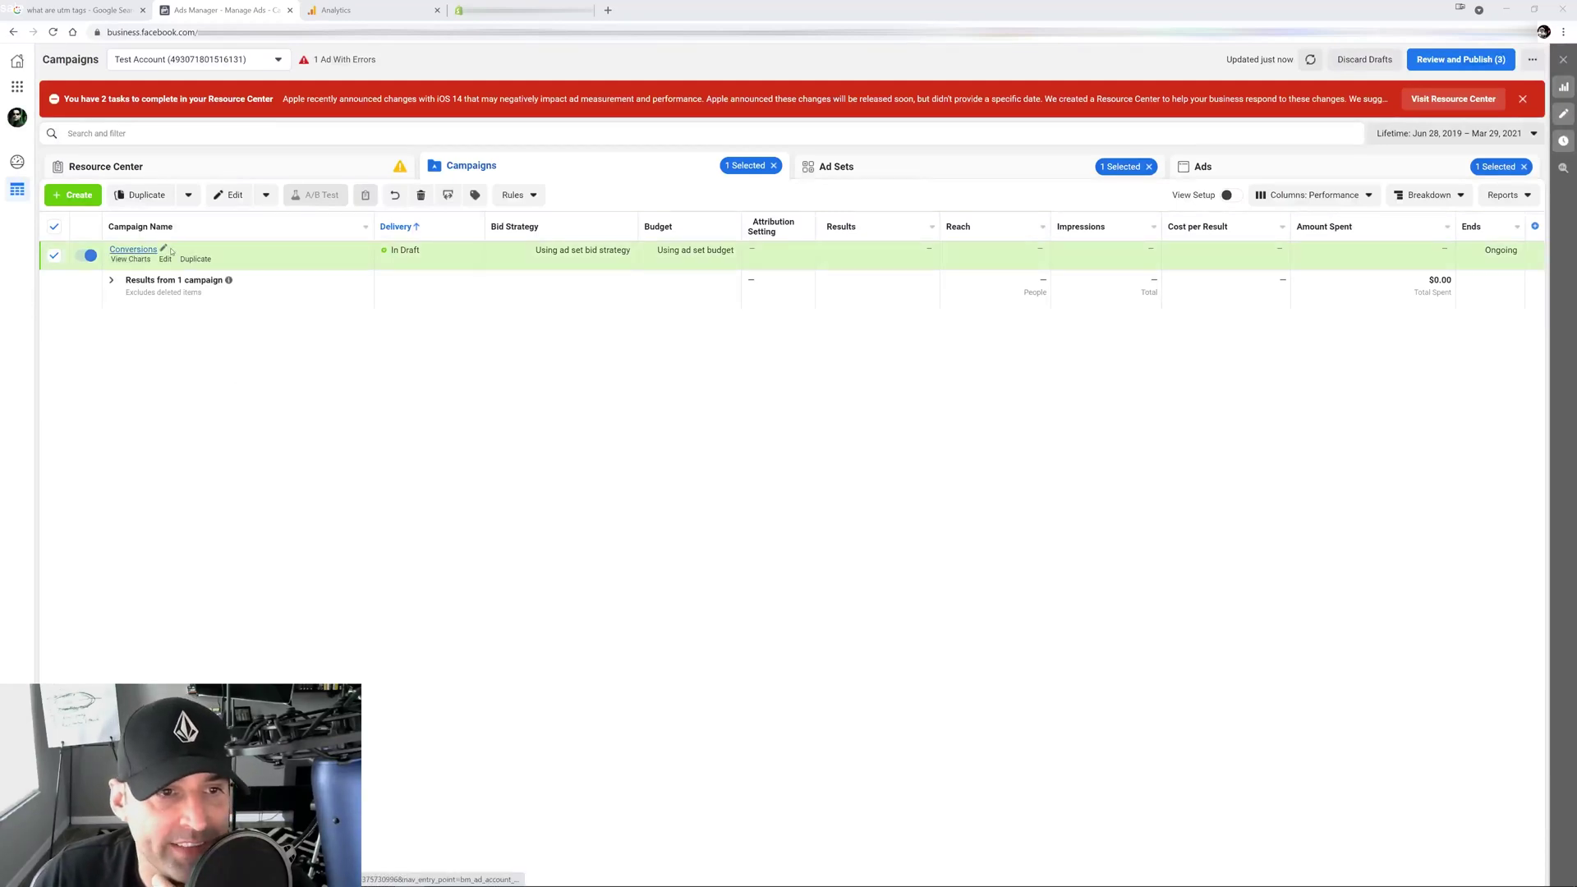
Open New Ad from the Podcast People - Fort Lauderdale ad set and scroll to its empty URL Parameters field
left_click(141, 250)
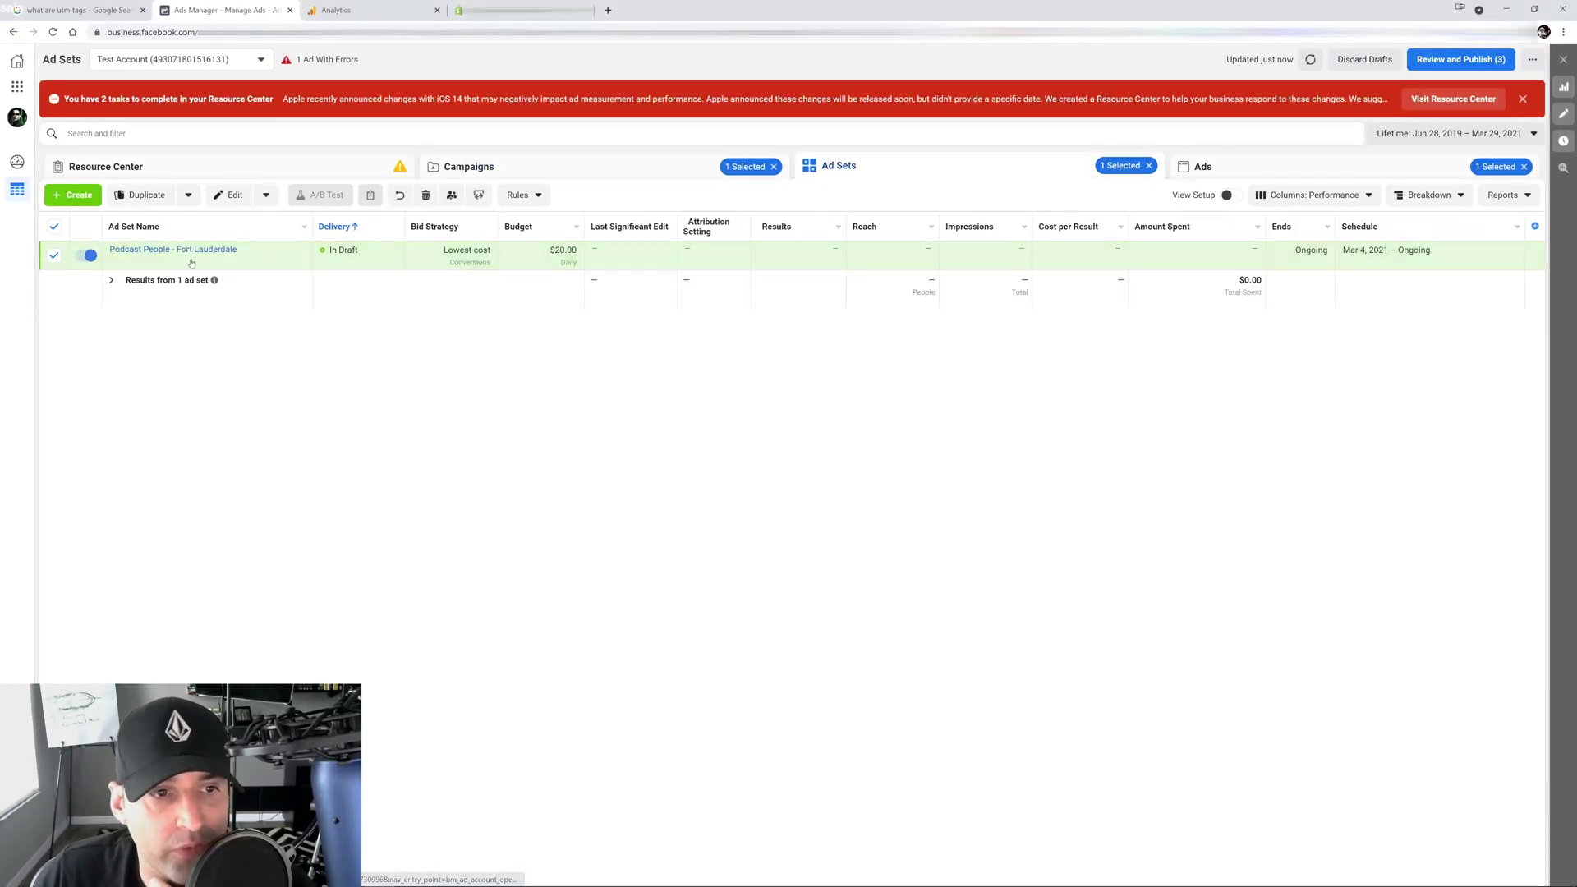
left_click(178, 250)
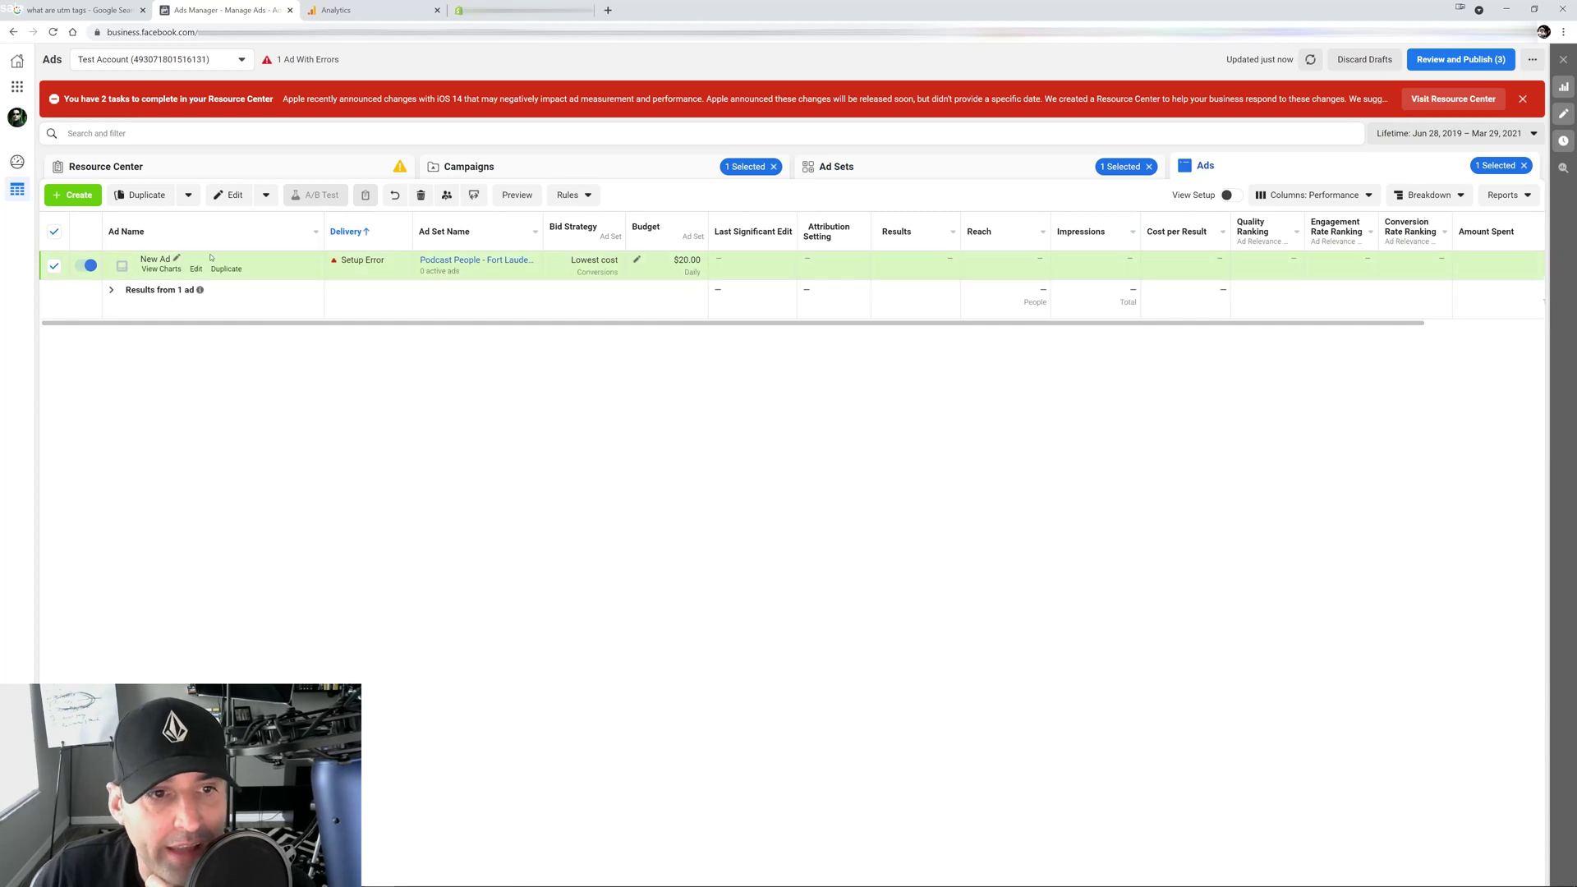
left_click(195, 270)
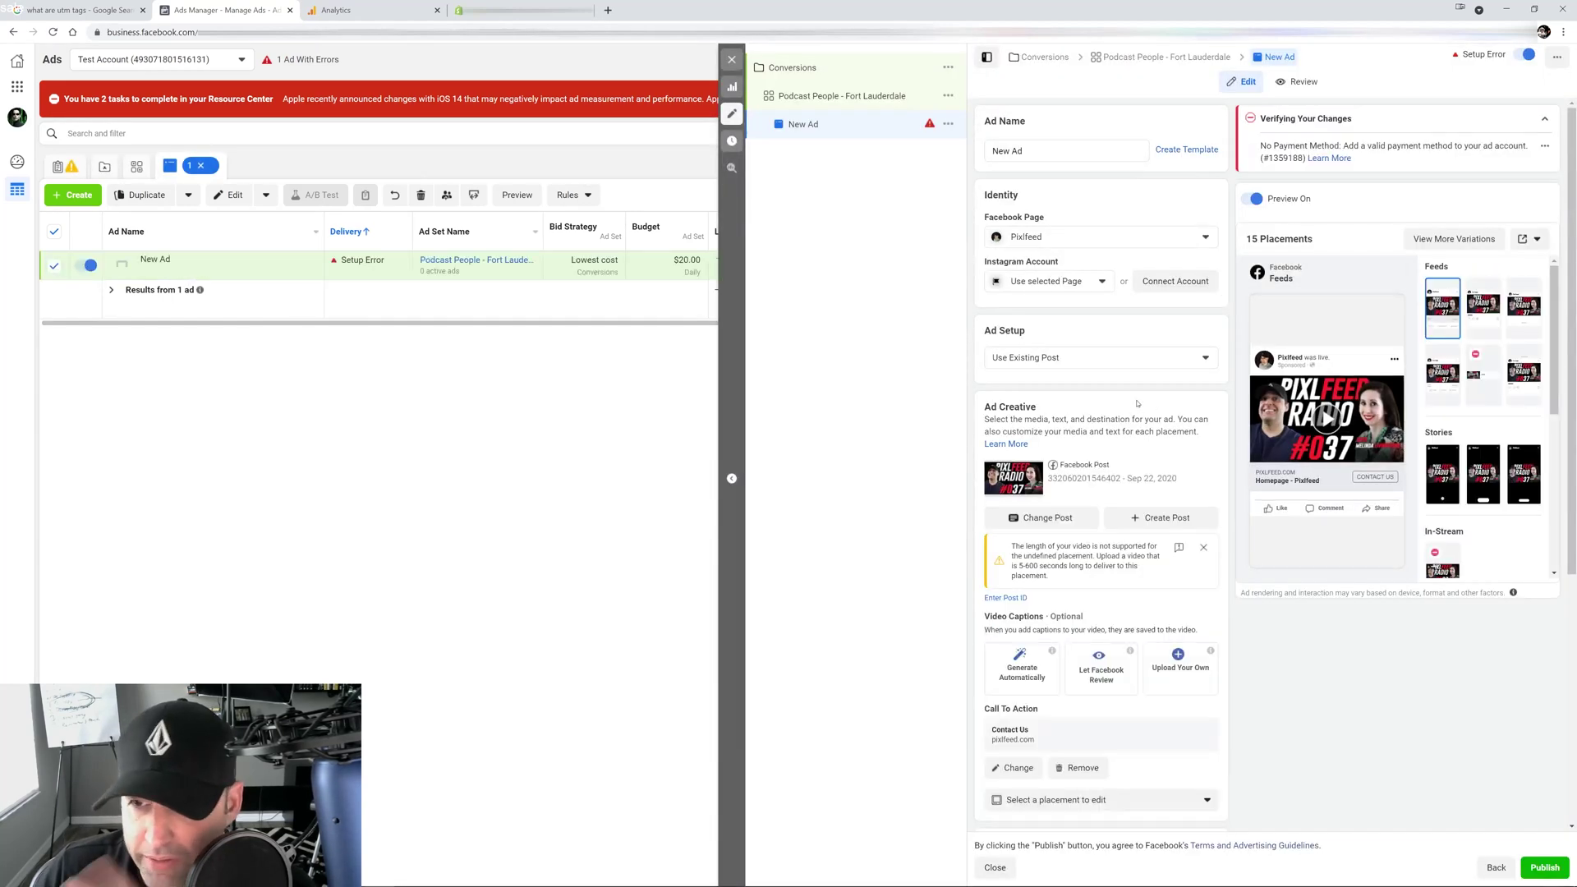
scroll(1128, 403, "down", 5)
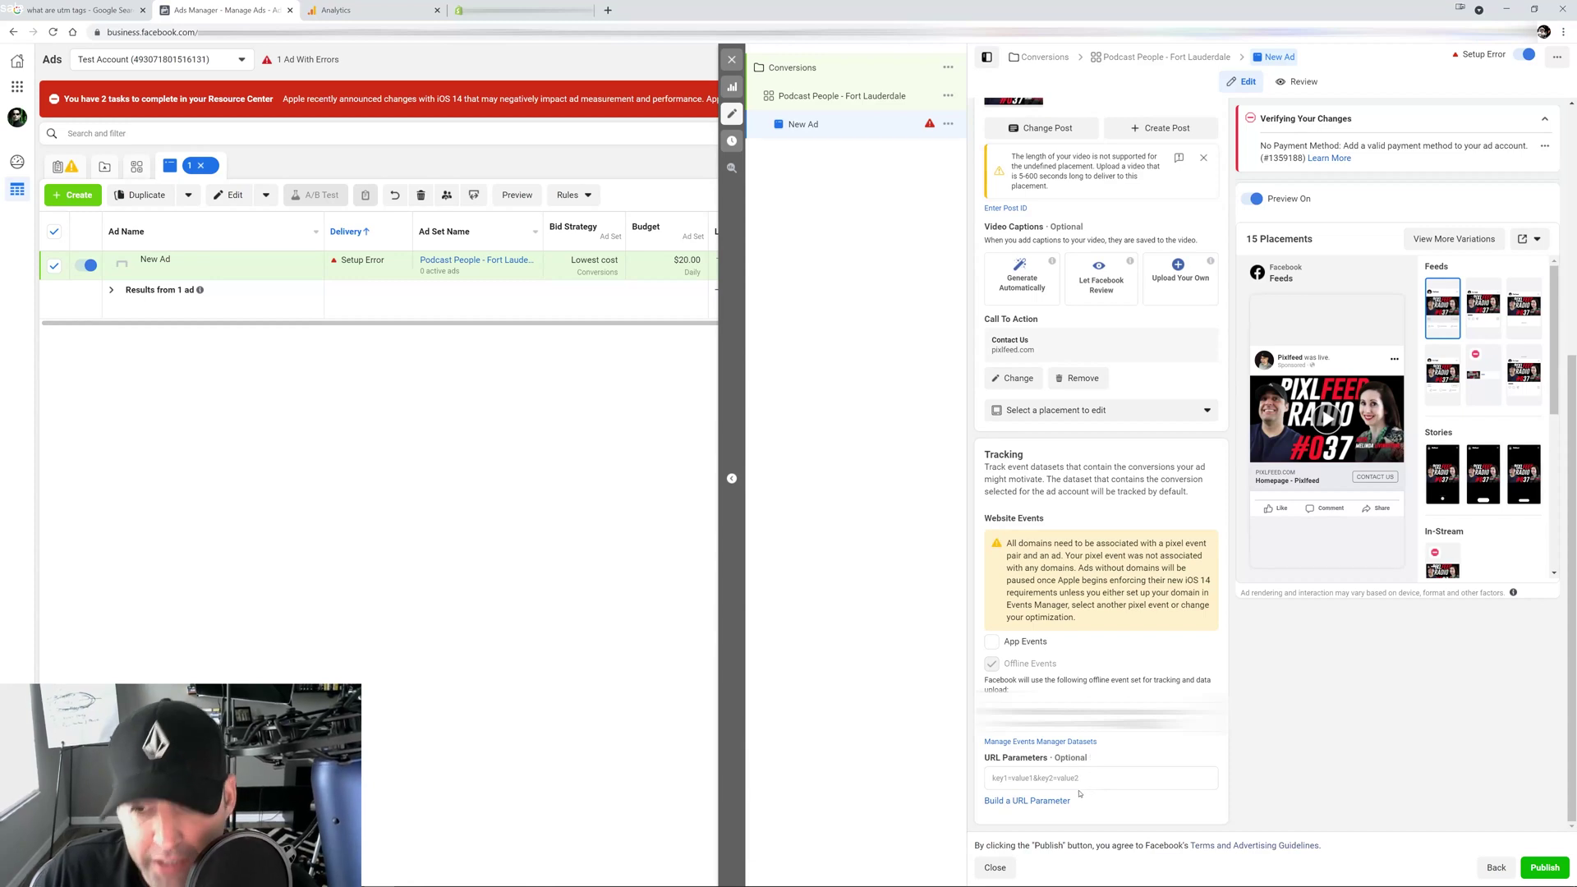
left_click(1045, 780)
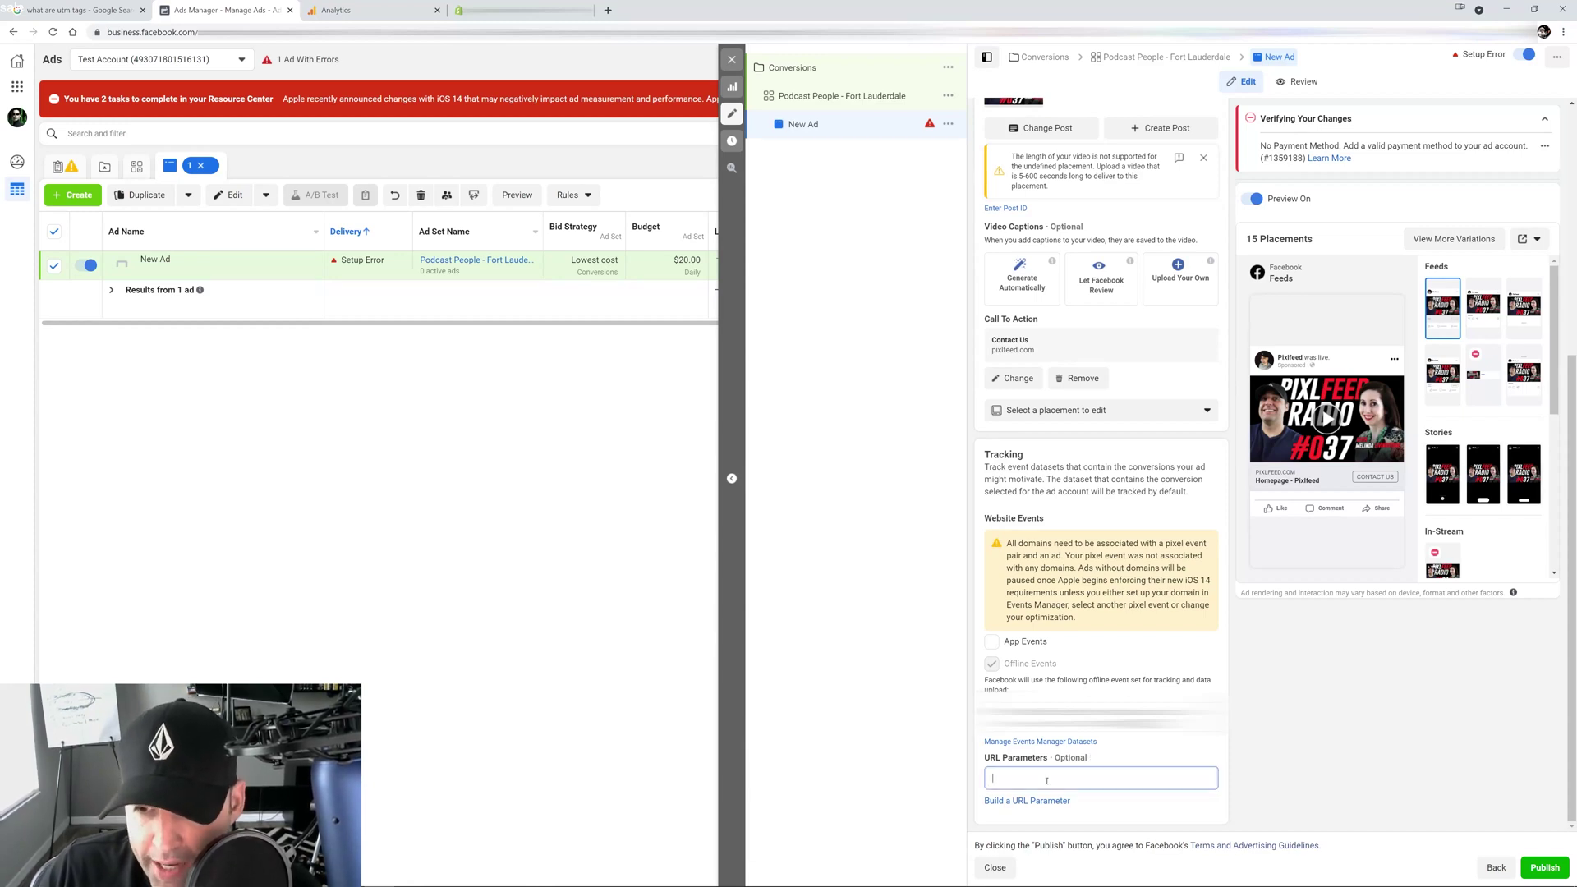
left_click(1416, 714)
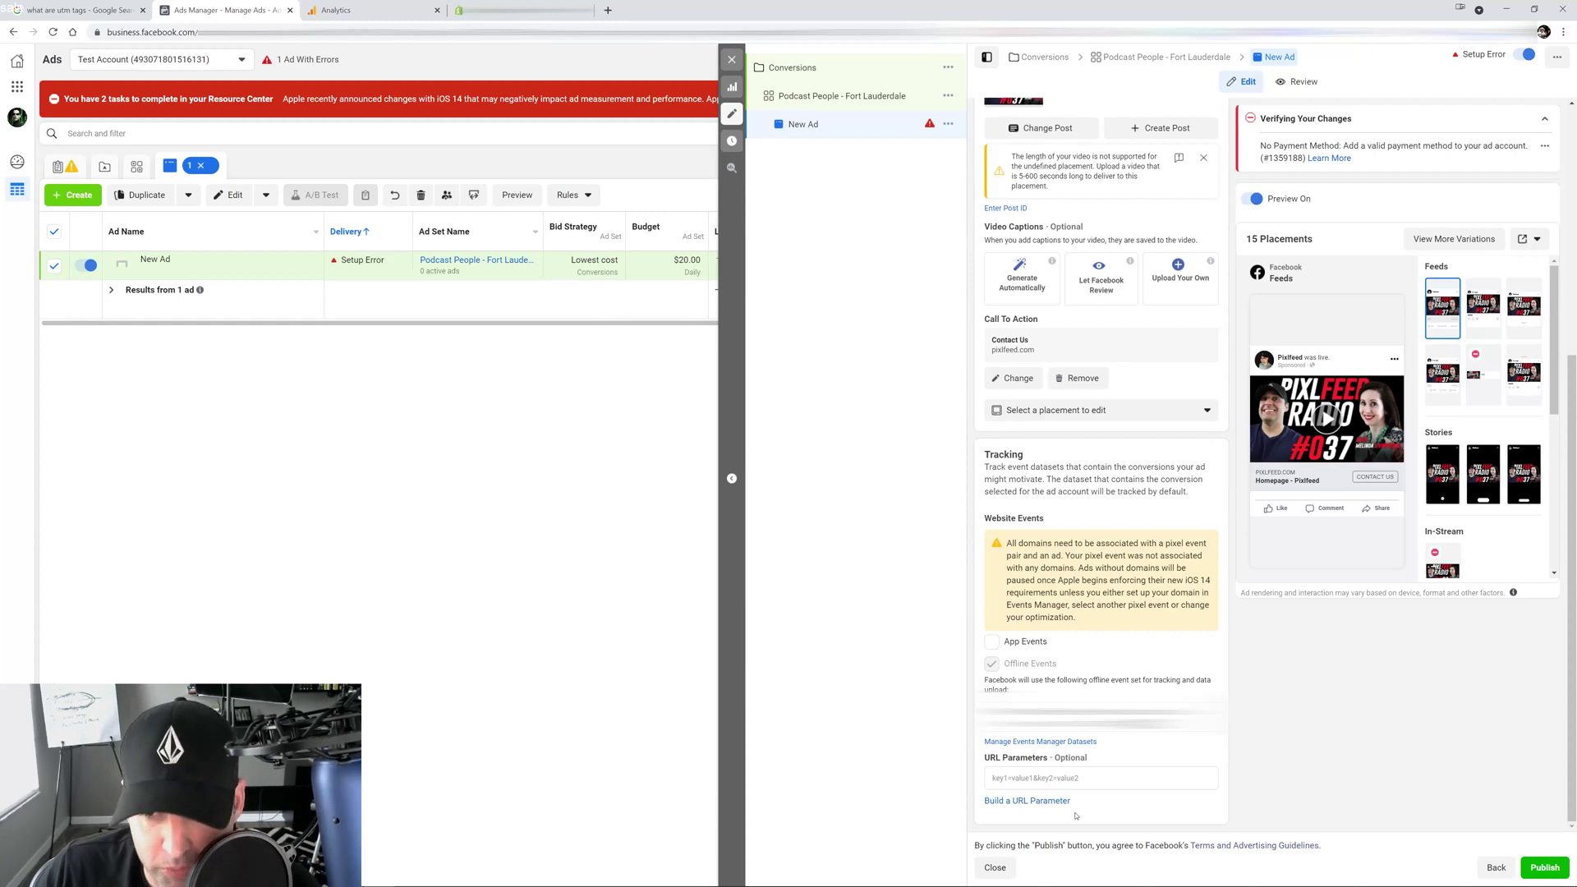
In the URL parameter builder, enter Facebook as the campaign source
left_click(1033, 801)
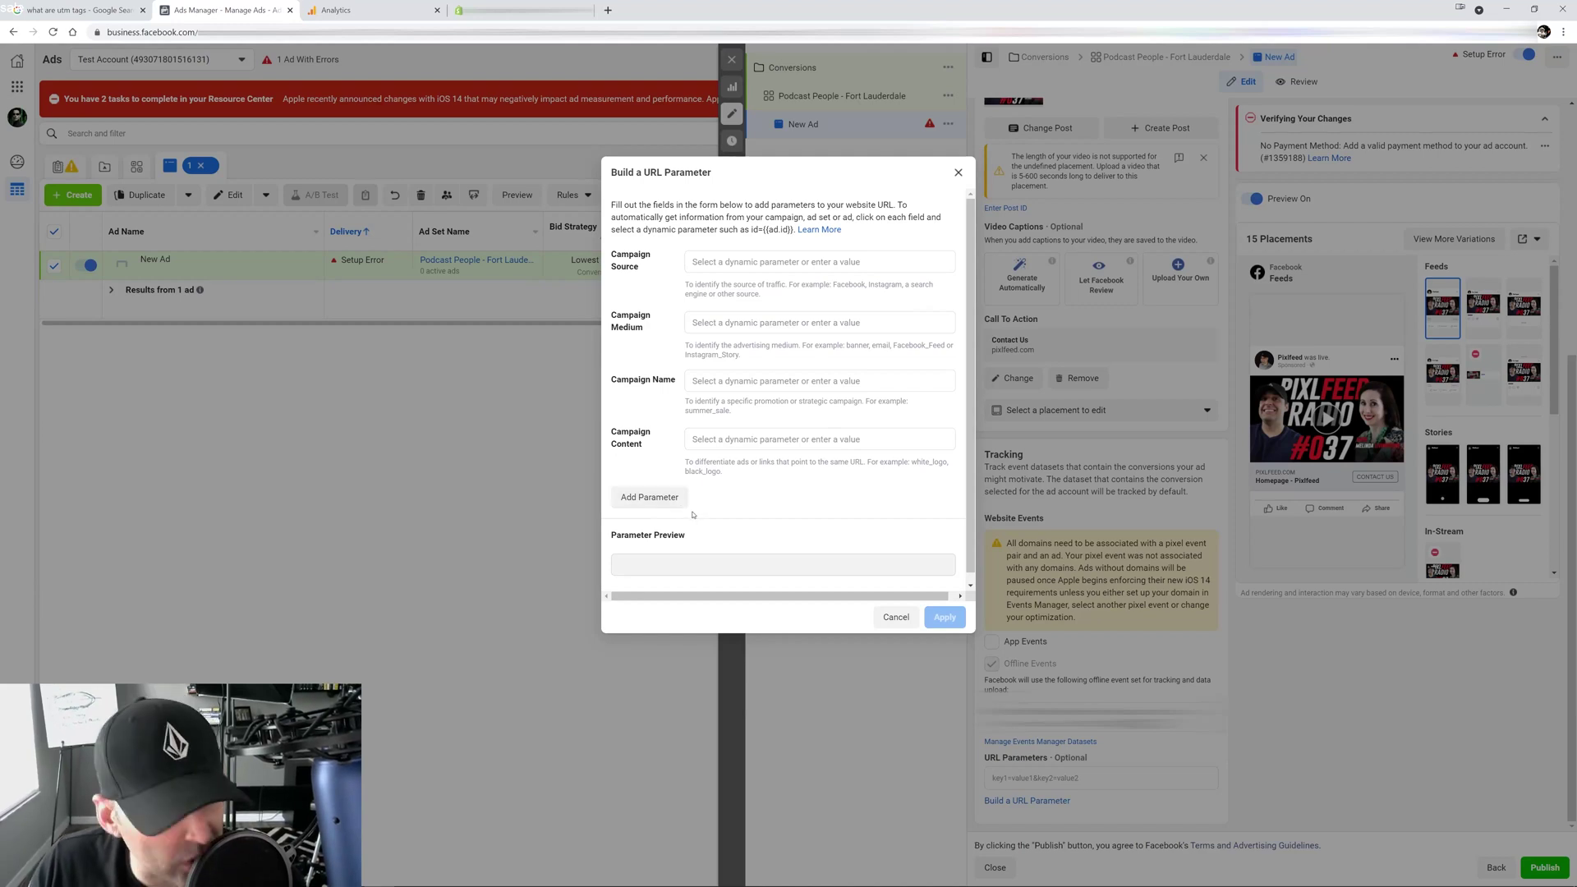
left_click(631, 258)
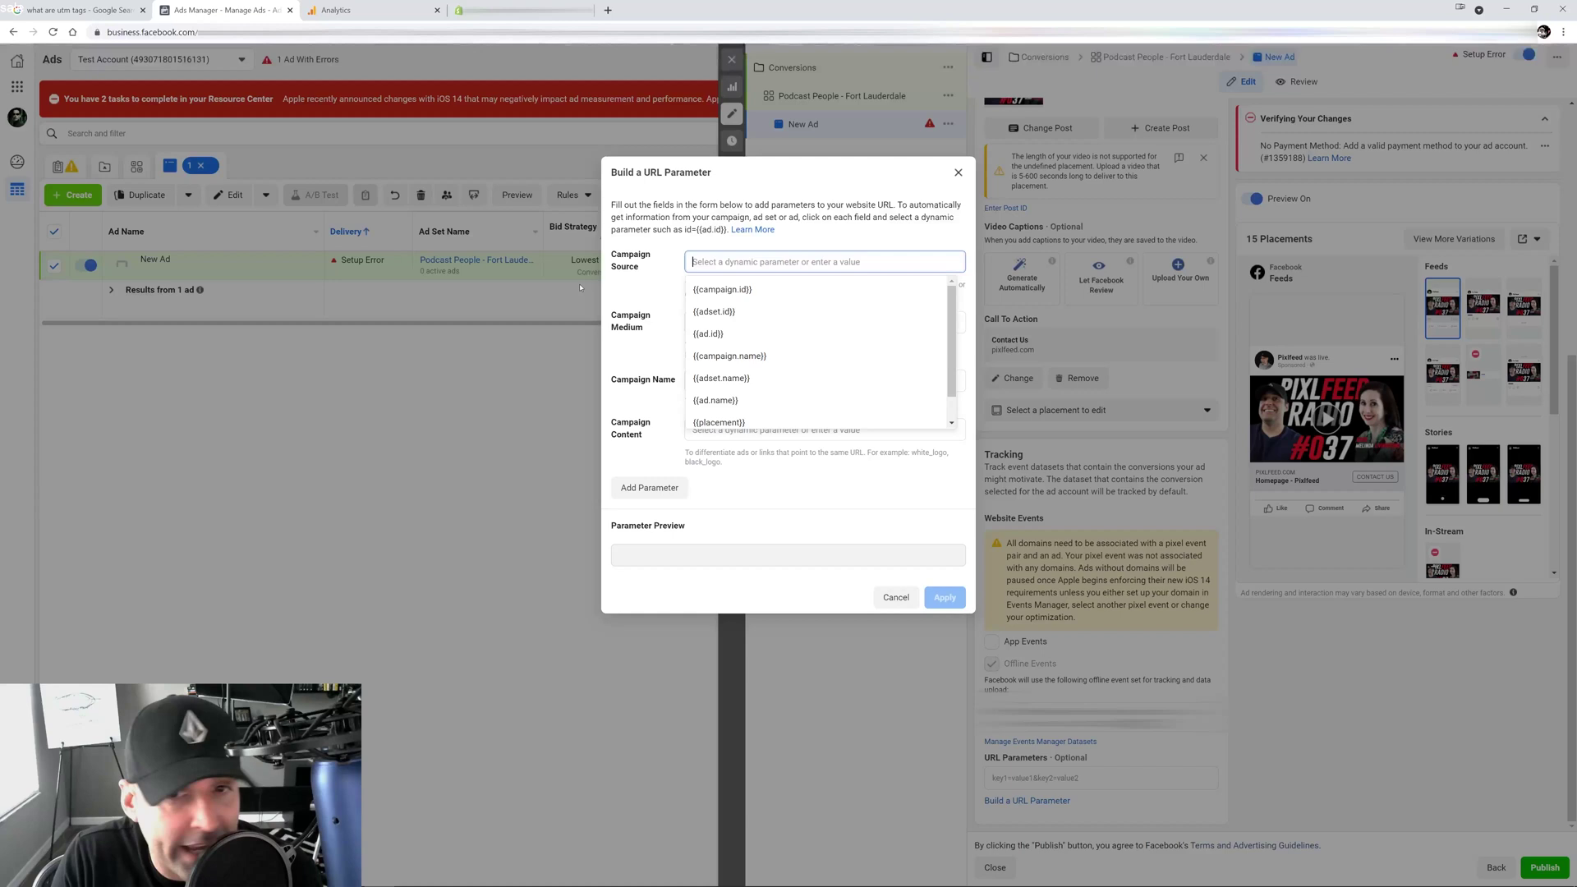
type("fac")
key("BackSpace")
key("BackSpace")
type("Facebookl")
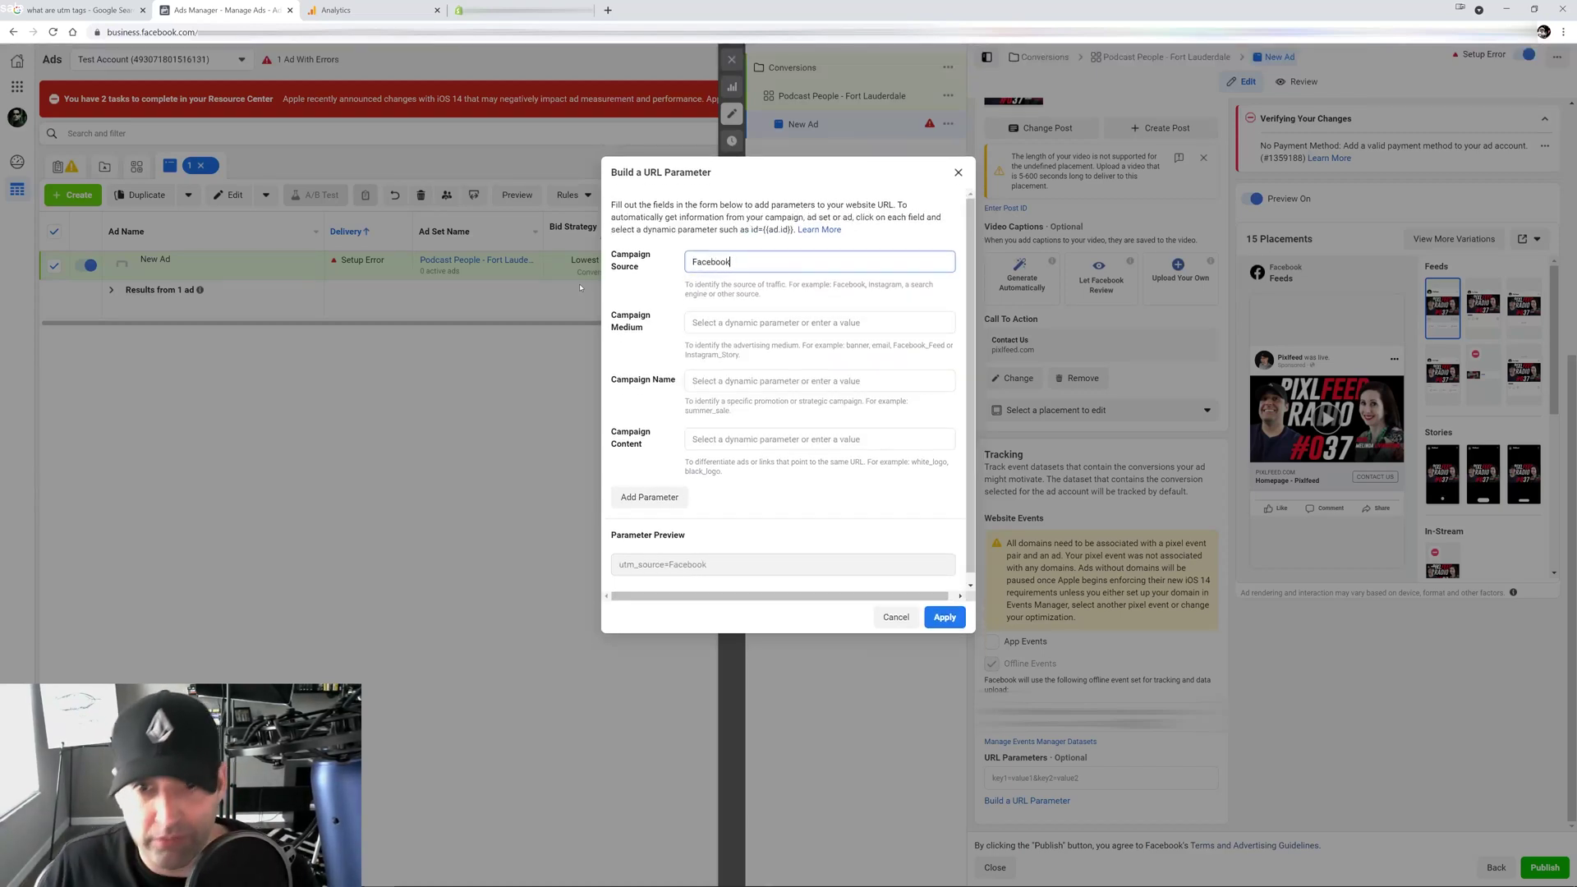
Set campaign medium to {{campaign.name}}, campaign name to {{adset.name}}, and campaign content to {{ad.name}}
left_click(745, 315)
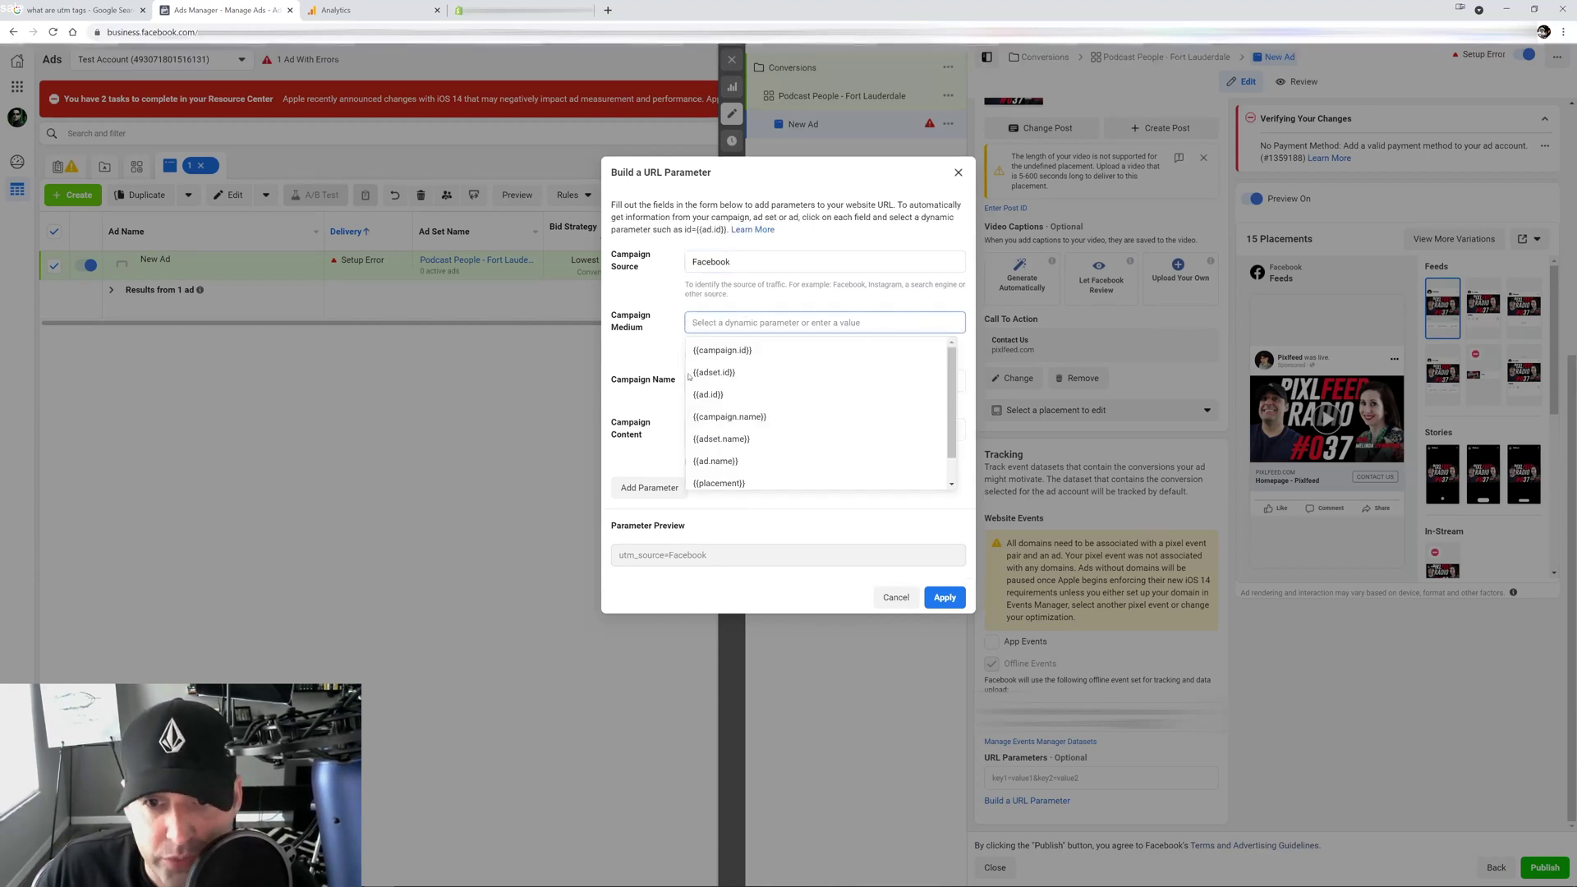
left_click(728, 419)
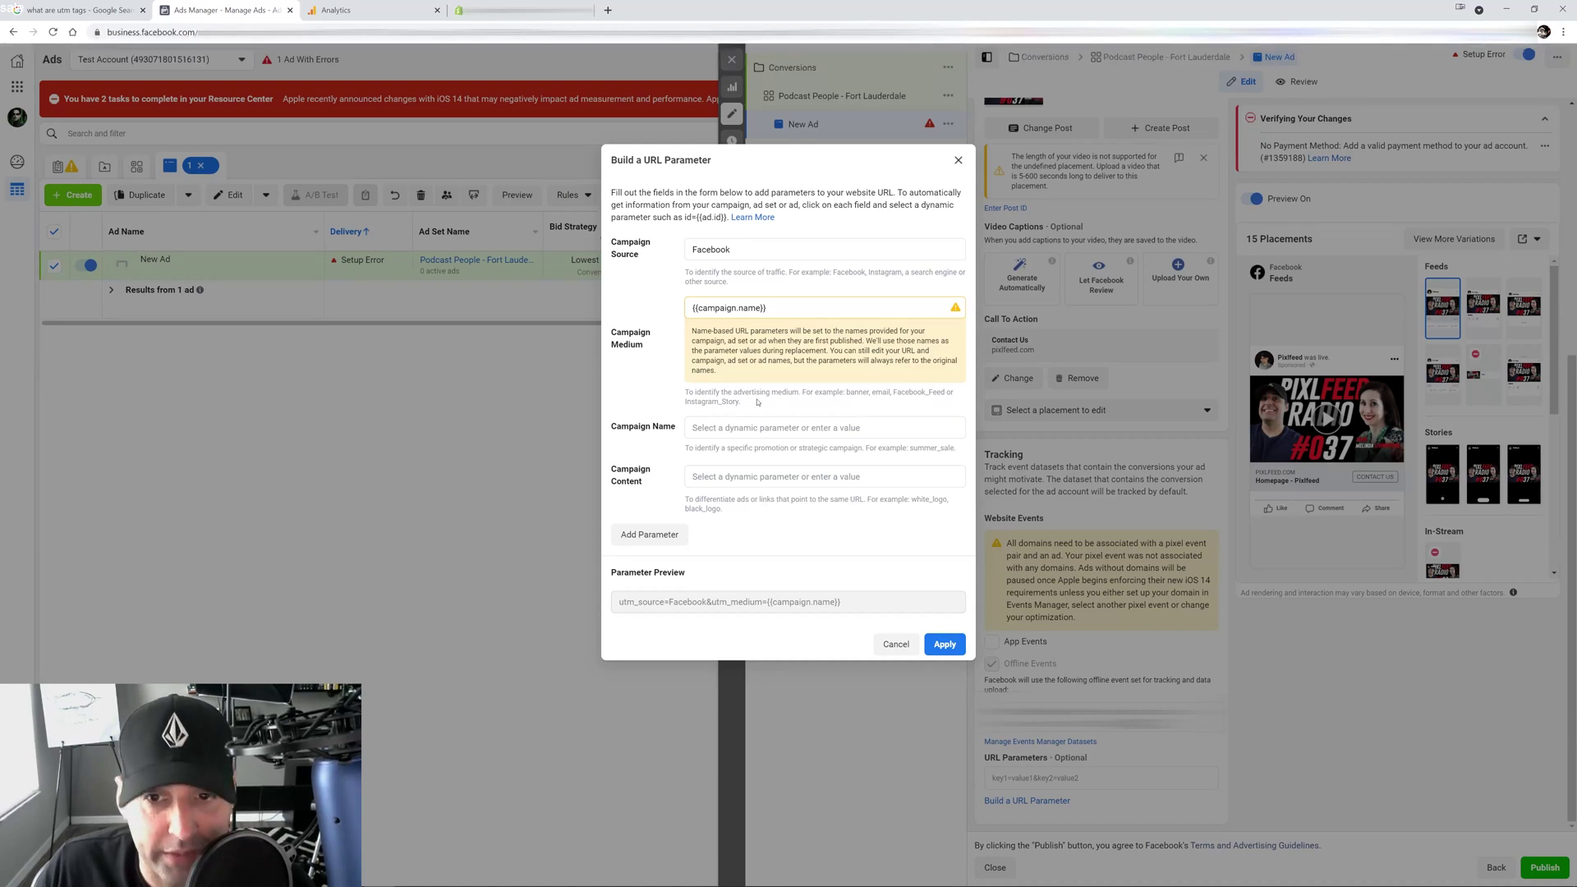
left_click(726, 428)
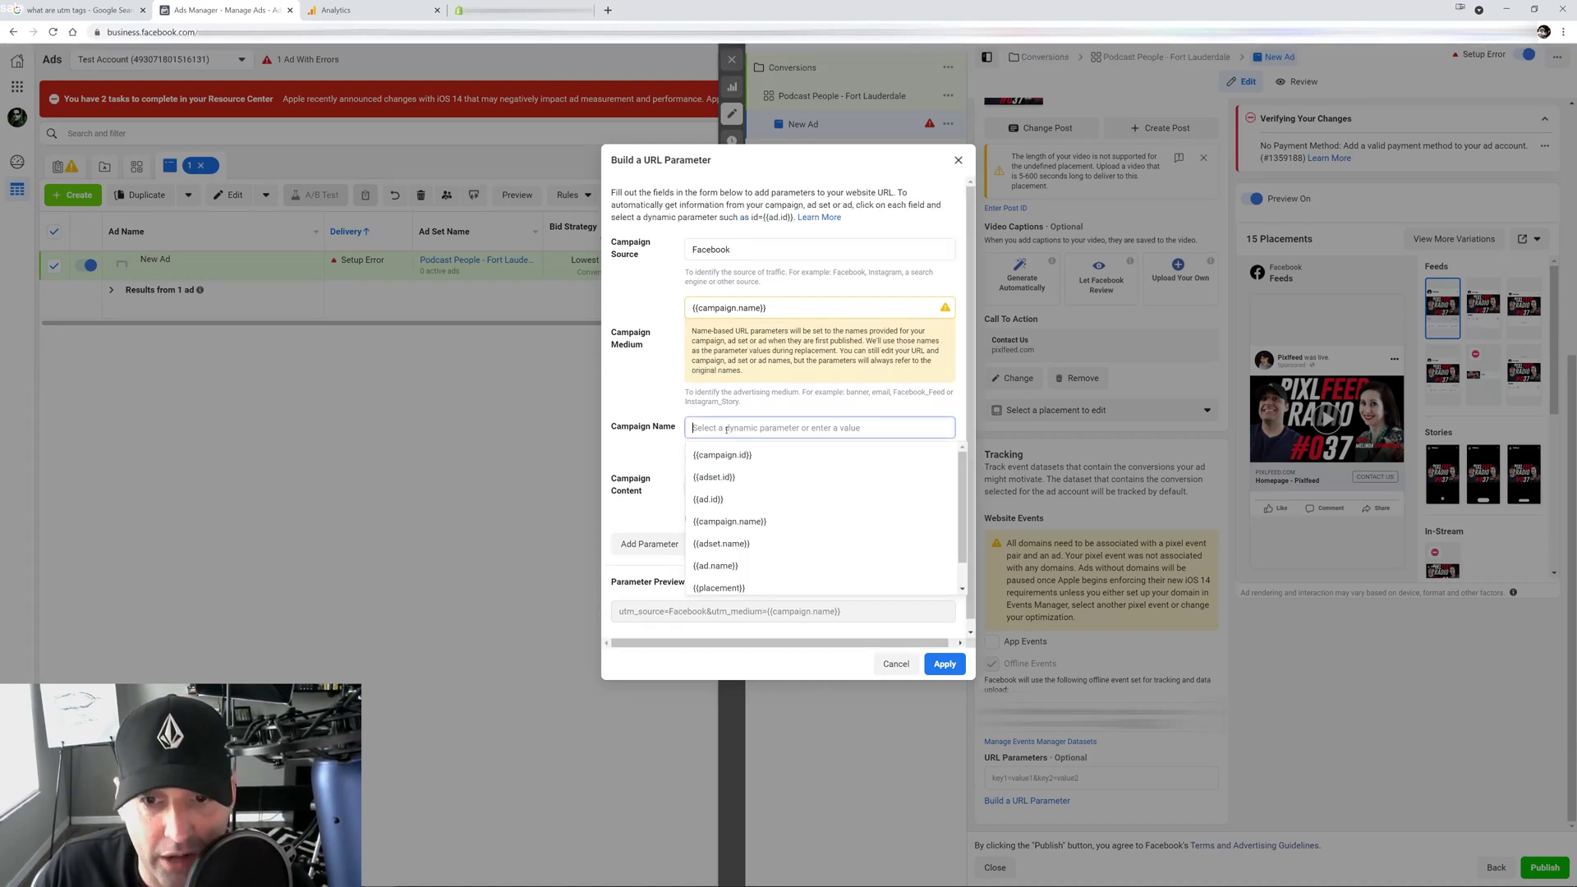
left_click(756, 545)
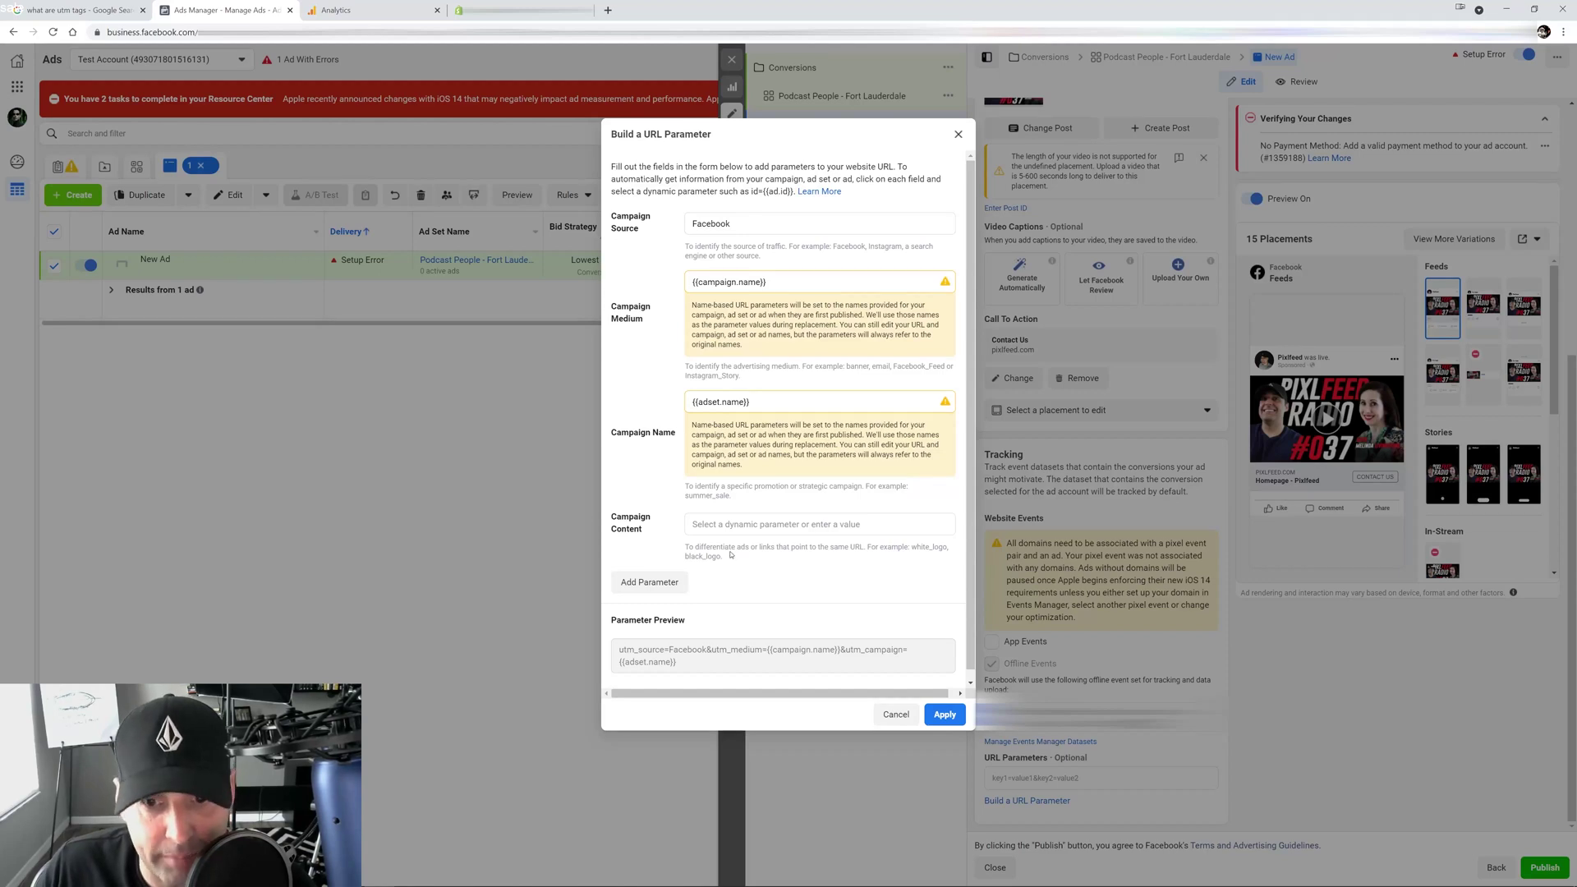
left_click(715, 530)
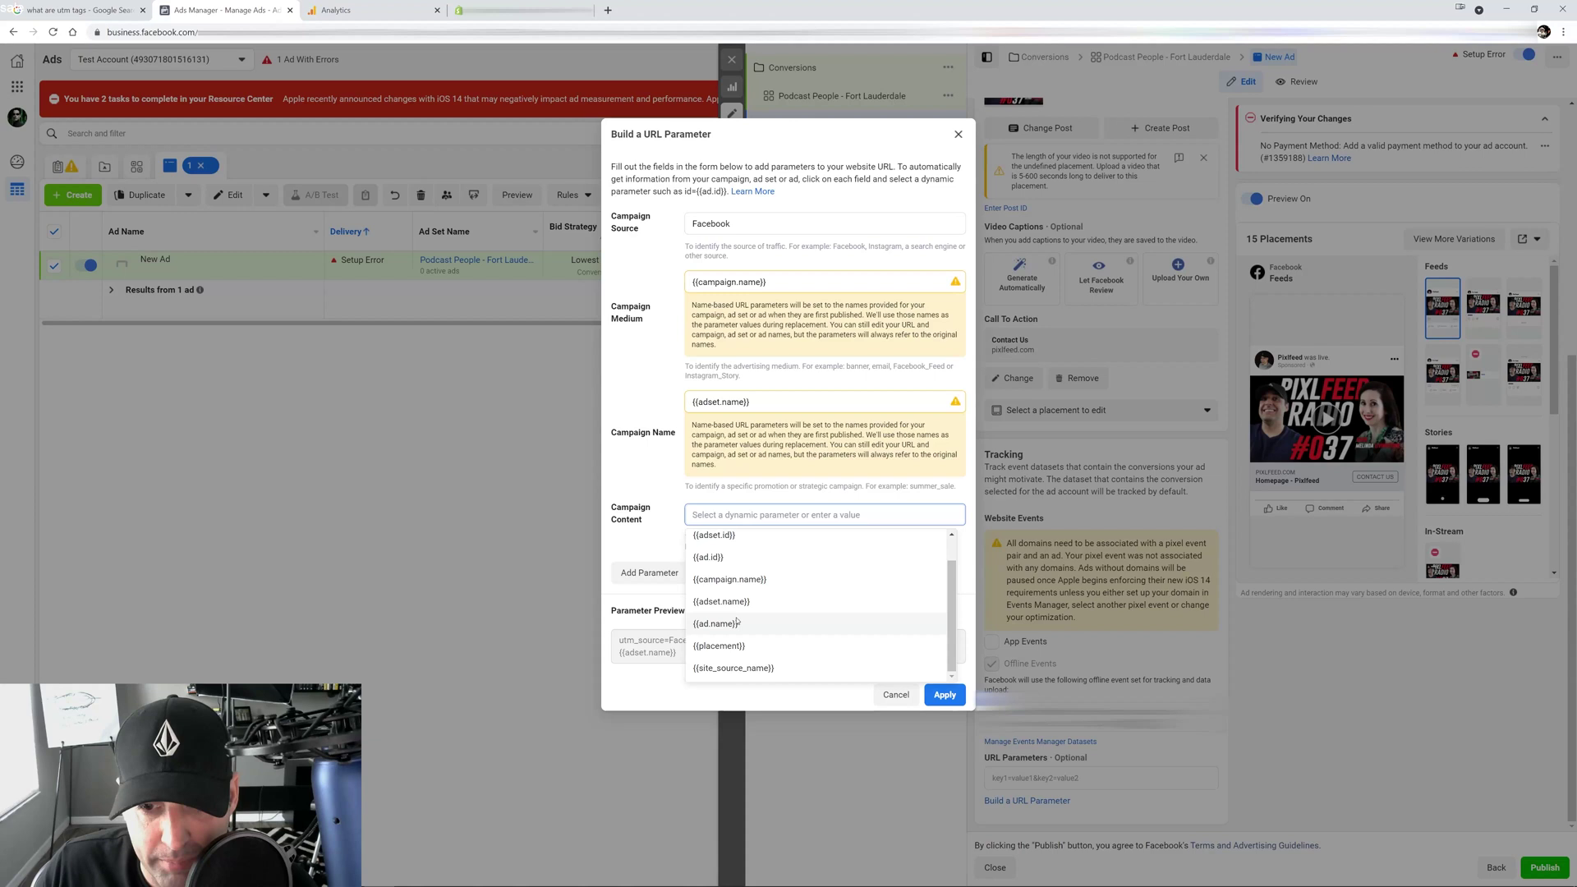
left_click(740, 628)
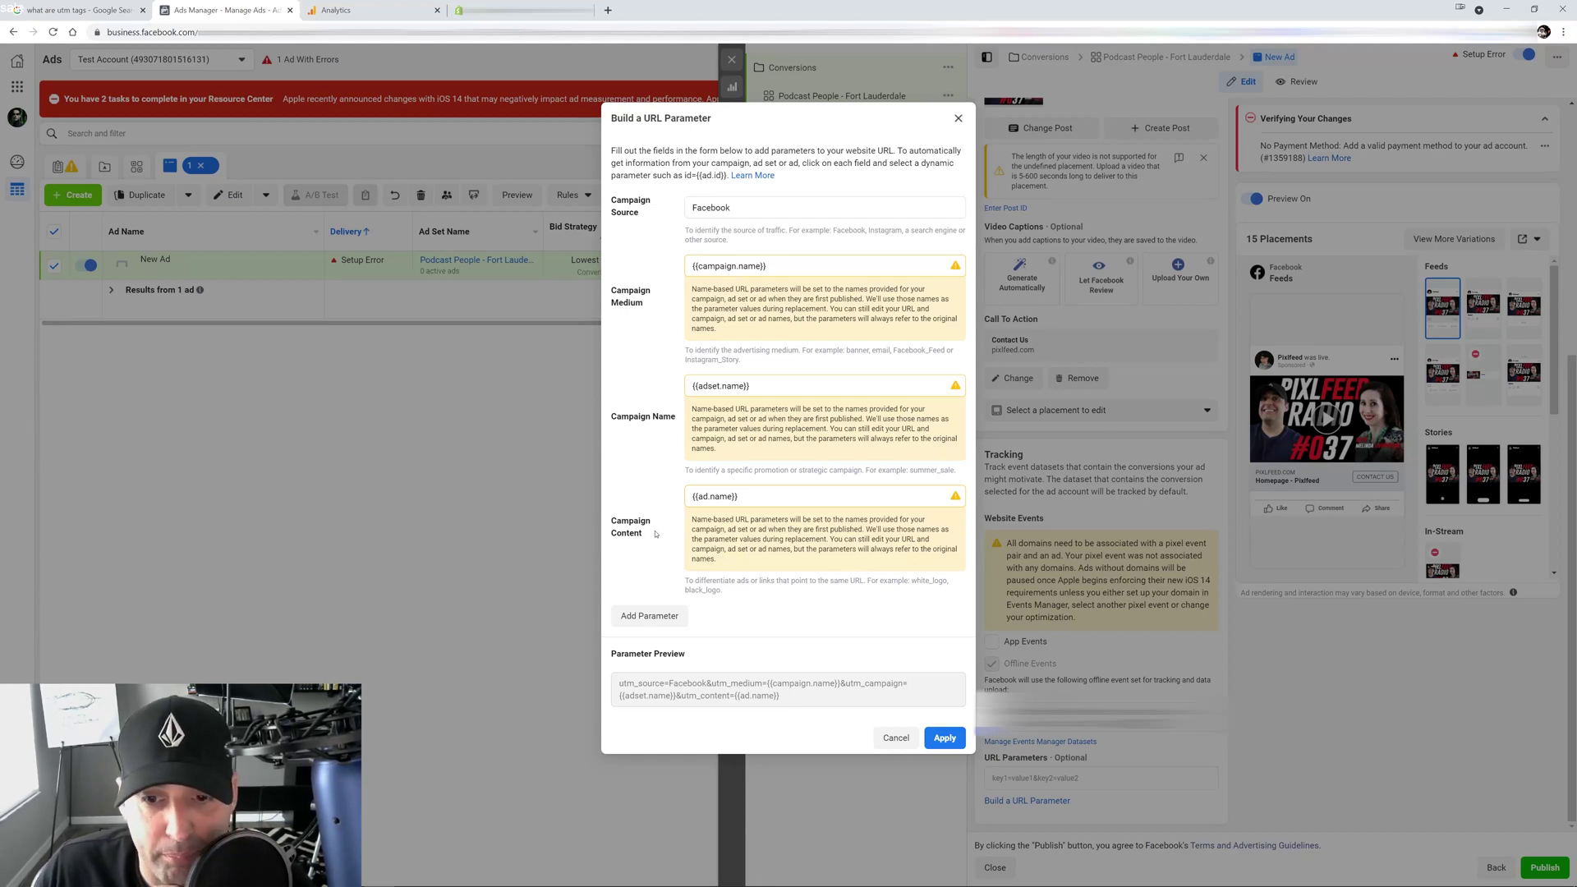
Add a custom 'Ad Placement' parameter with the value {{placement}}
left_click(649, 615)
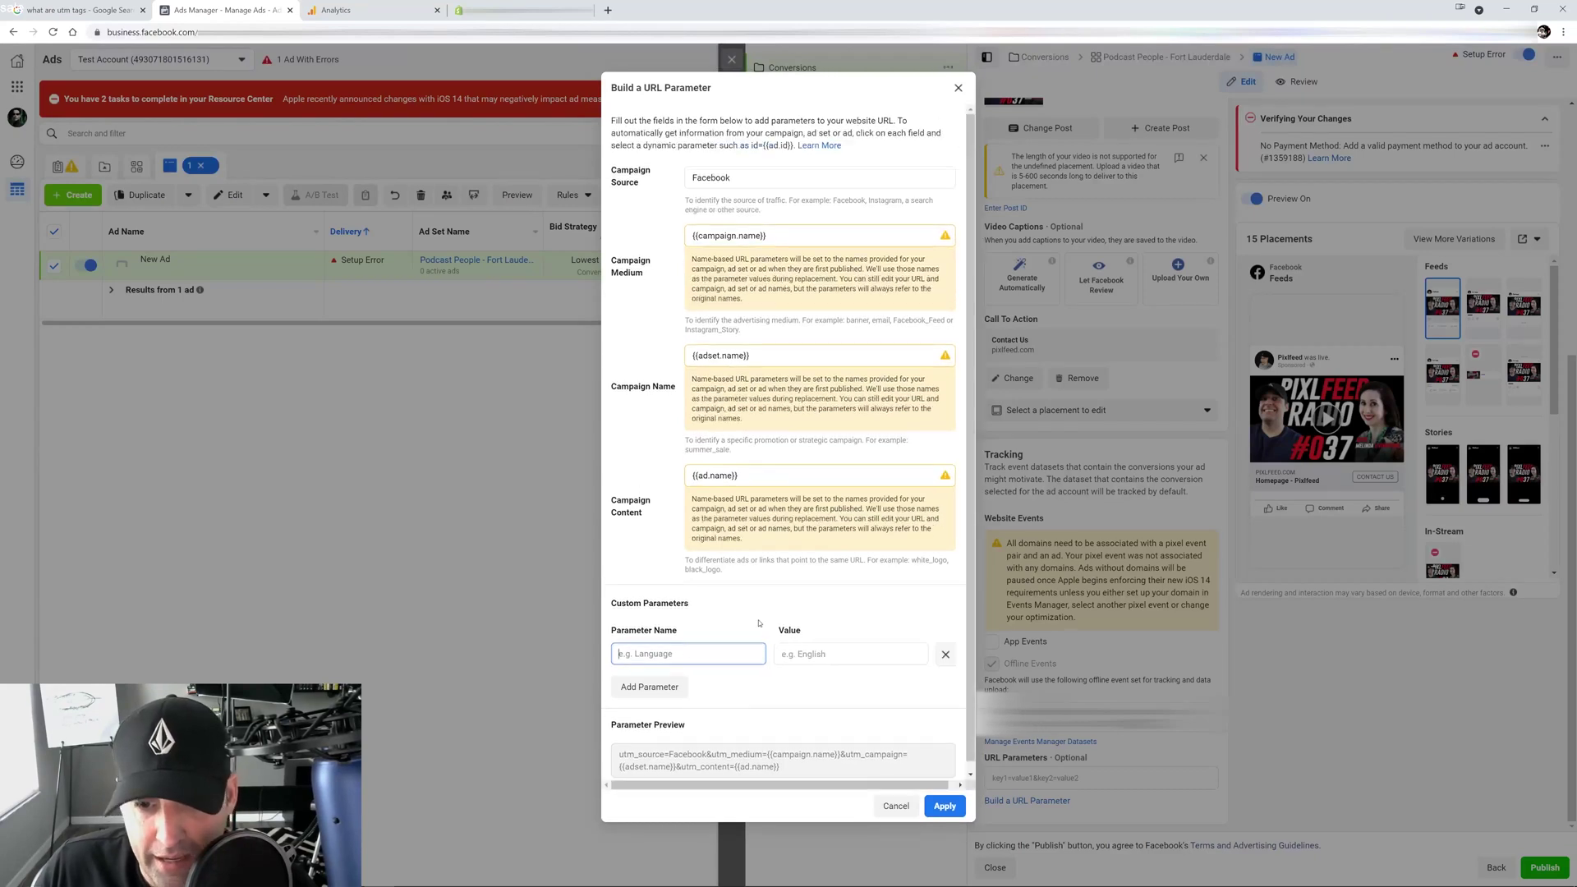
type("Ad")
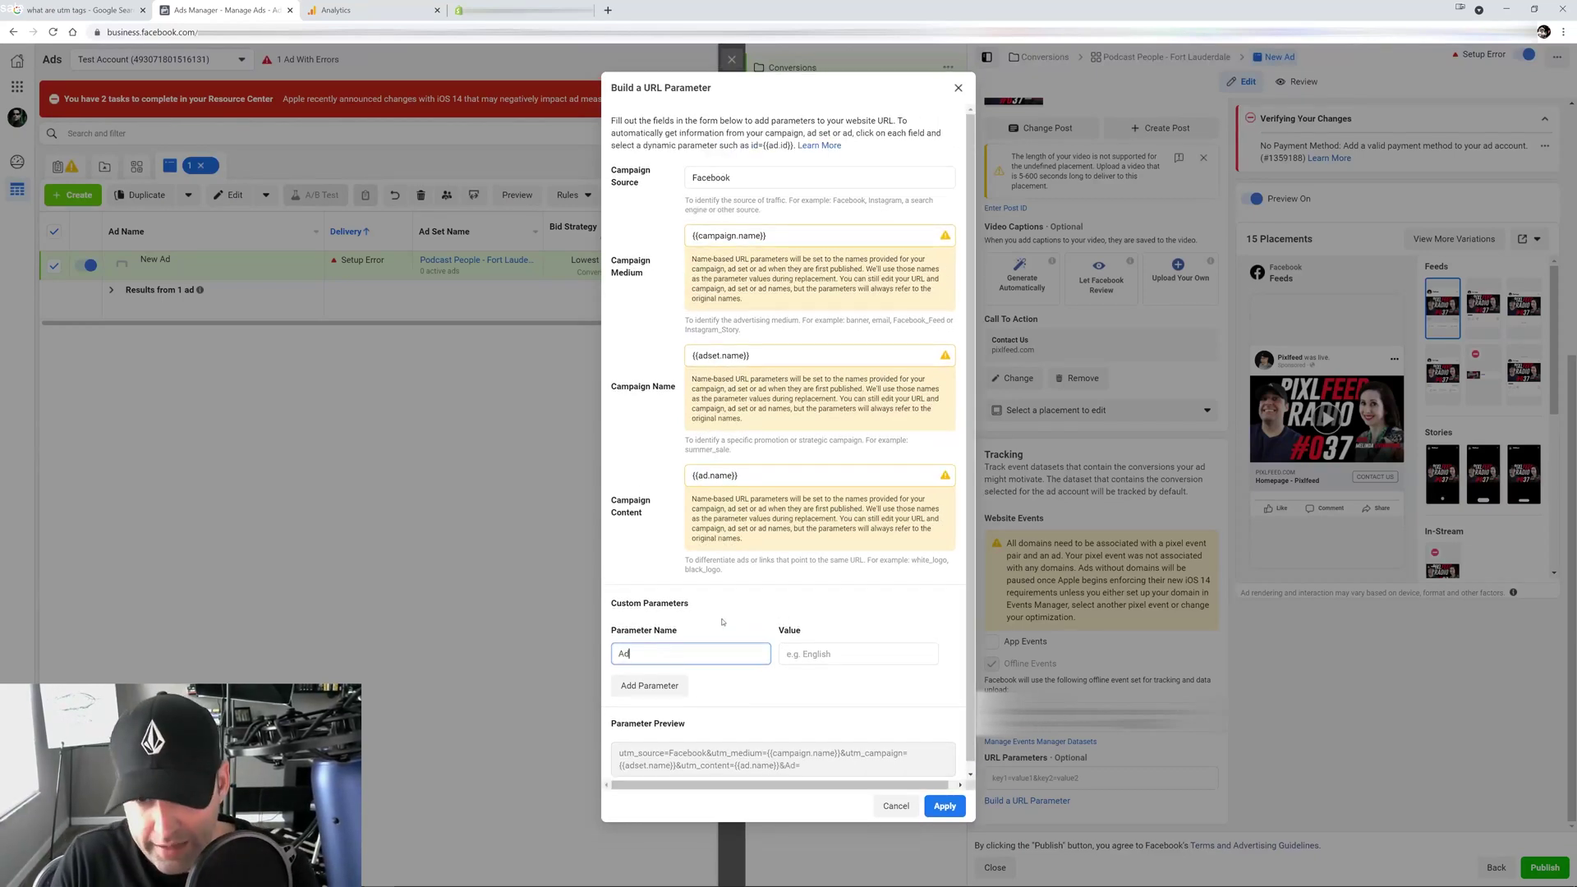
type(" Placement")
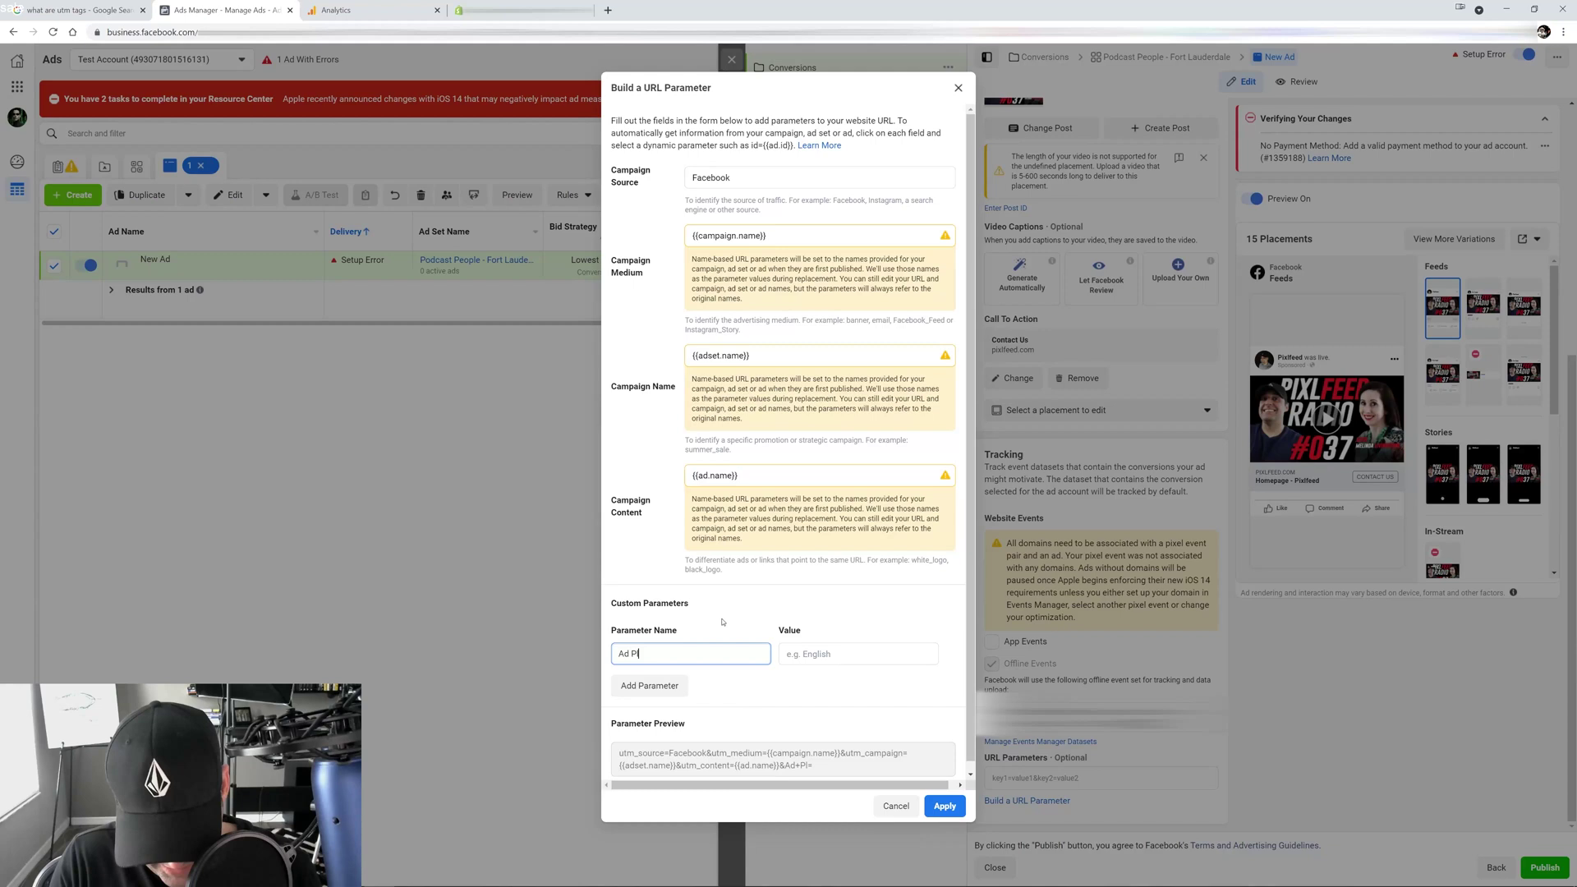
left_click(855, 654)
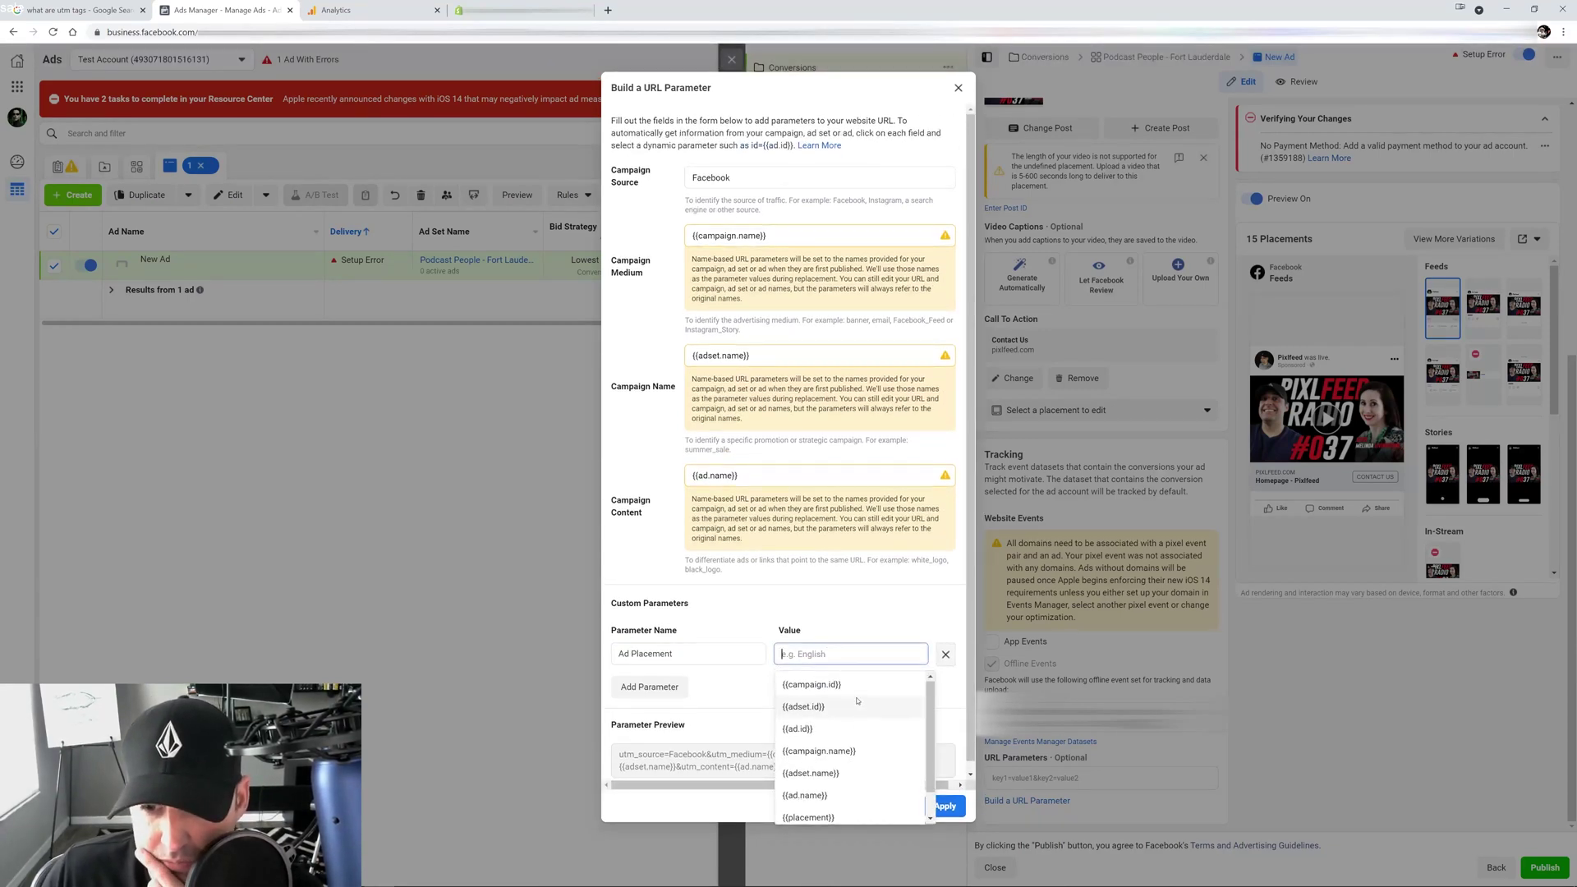
scroll(854, 739, "down", 1)
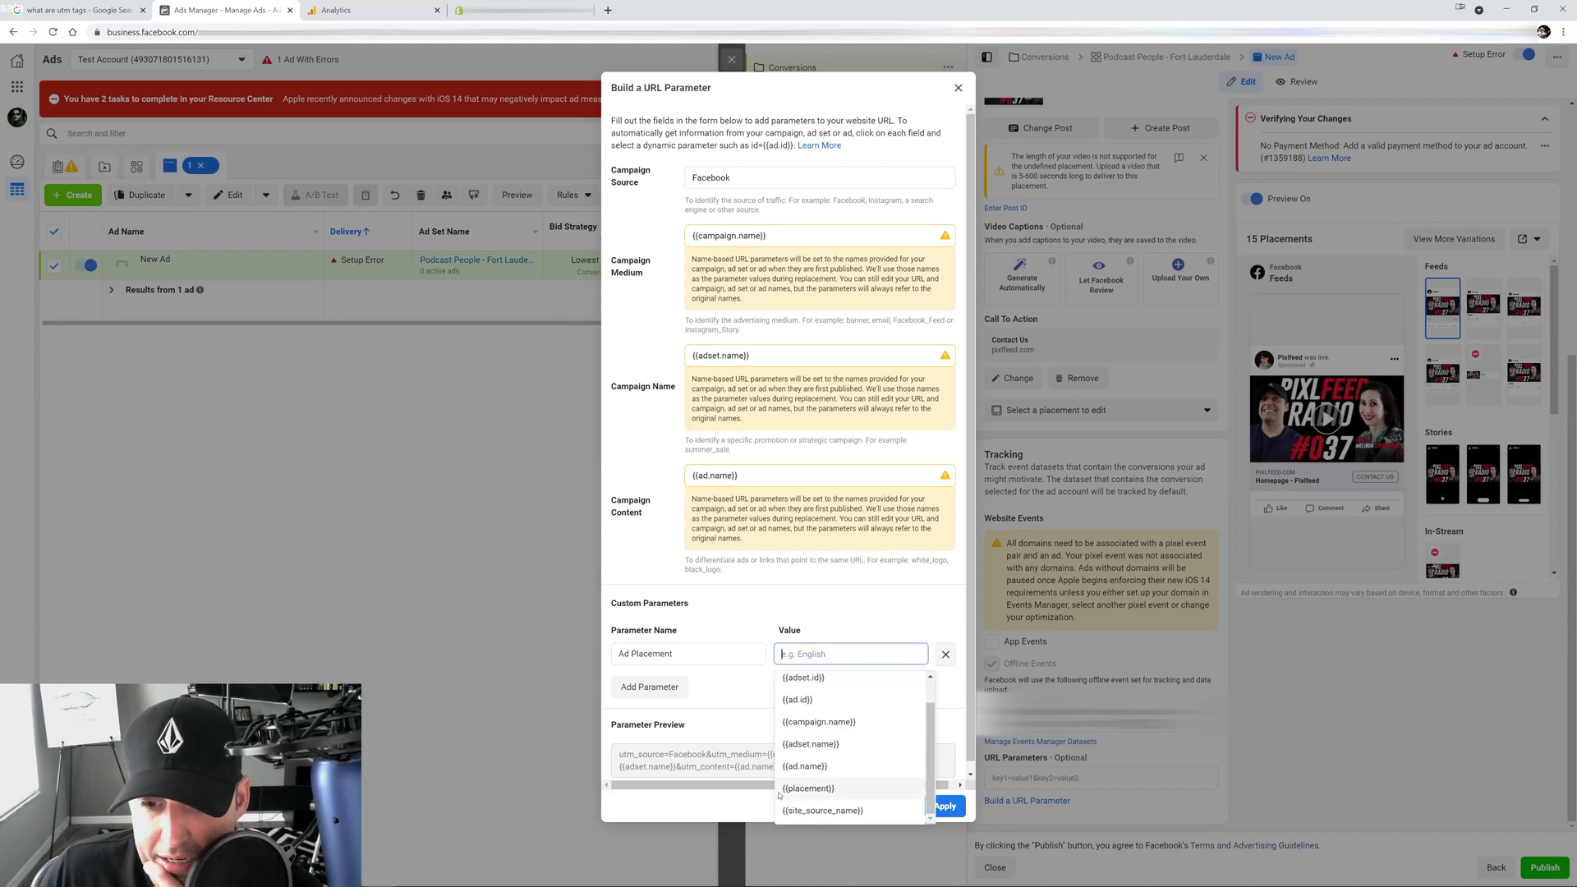
left_click(819, 790)
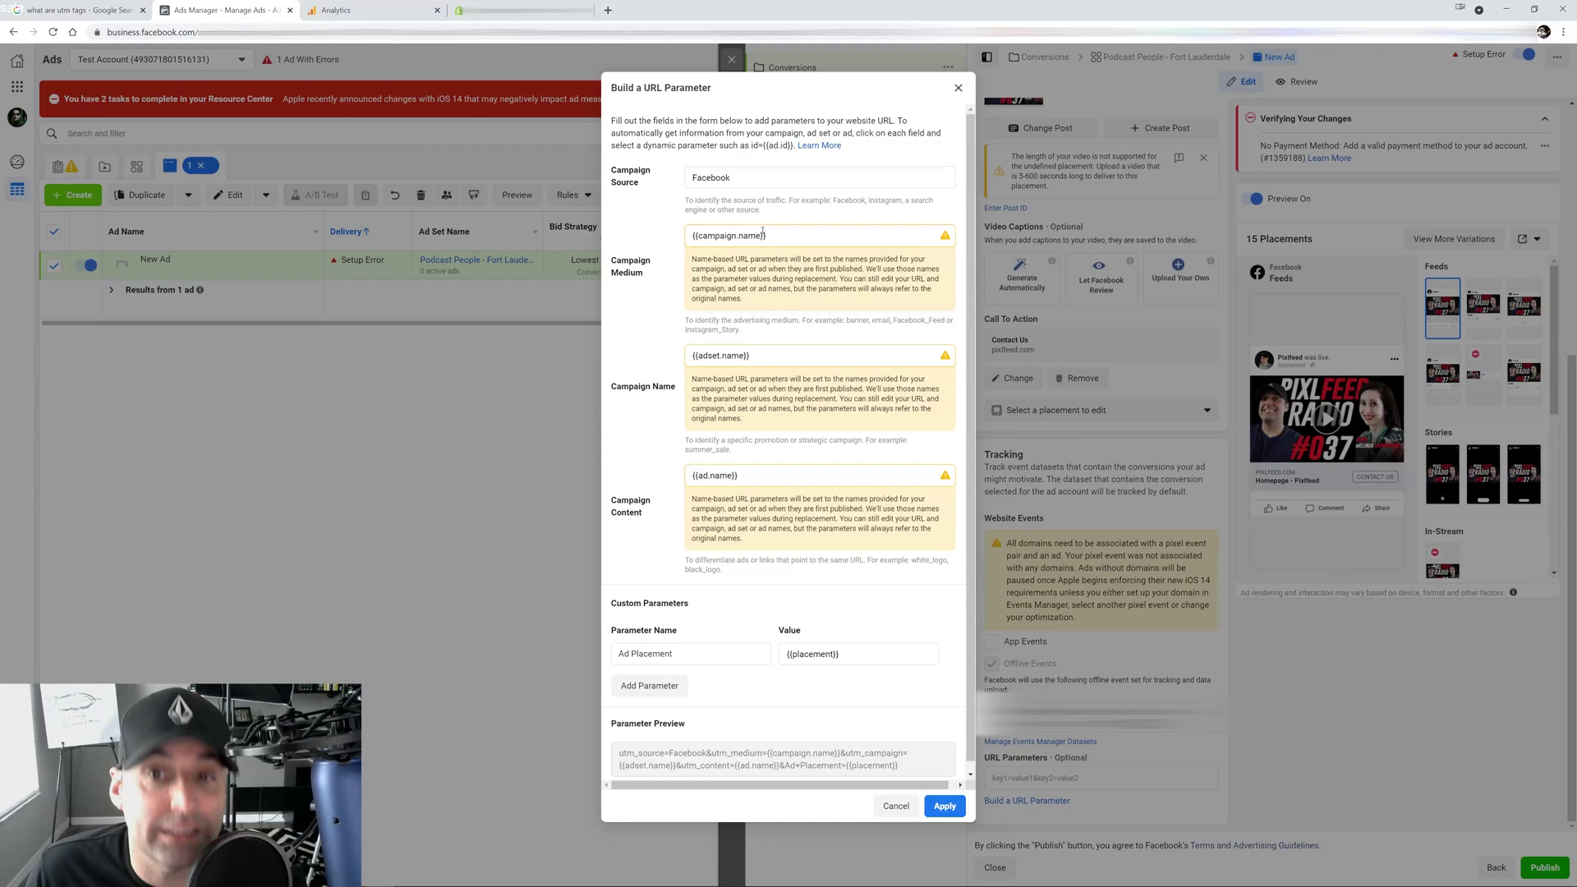
Delete the Ad Placement and extra custom rows, leaving one blank custom parameter row
left_click(667, 681)
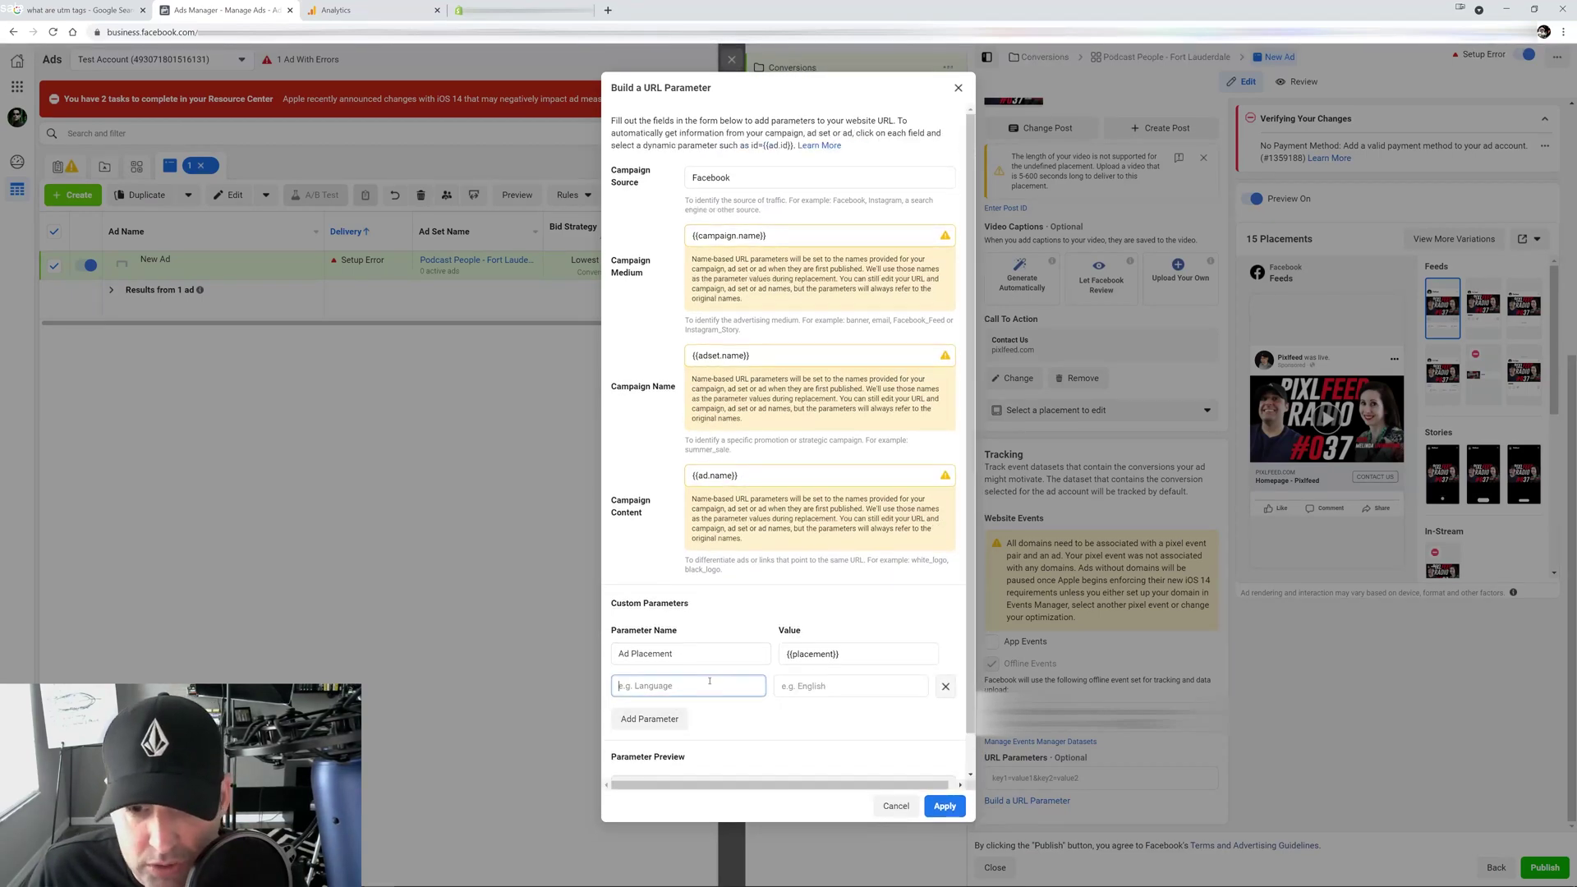
left_click(945, 686)
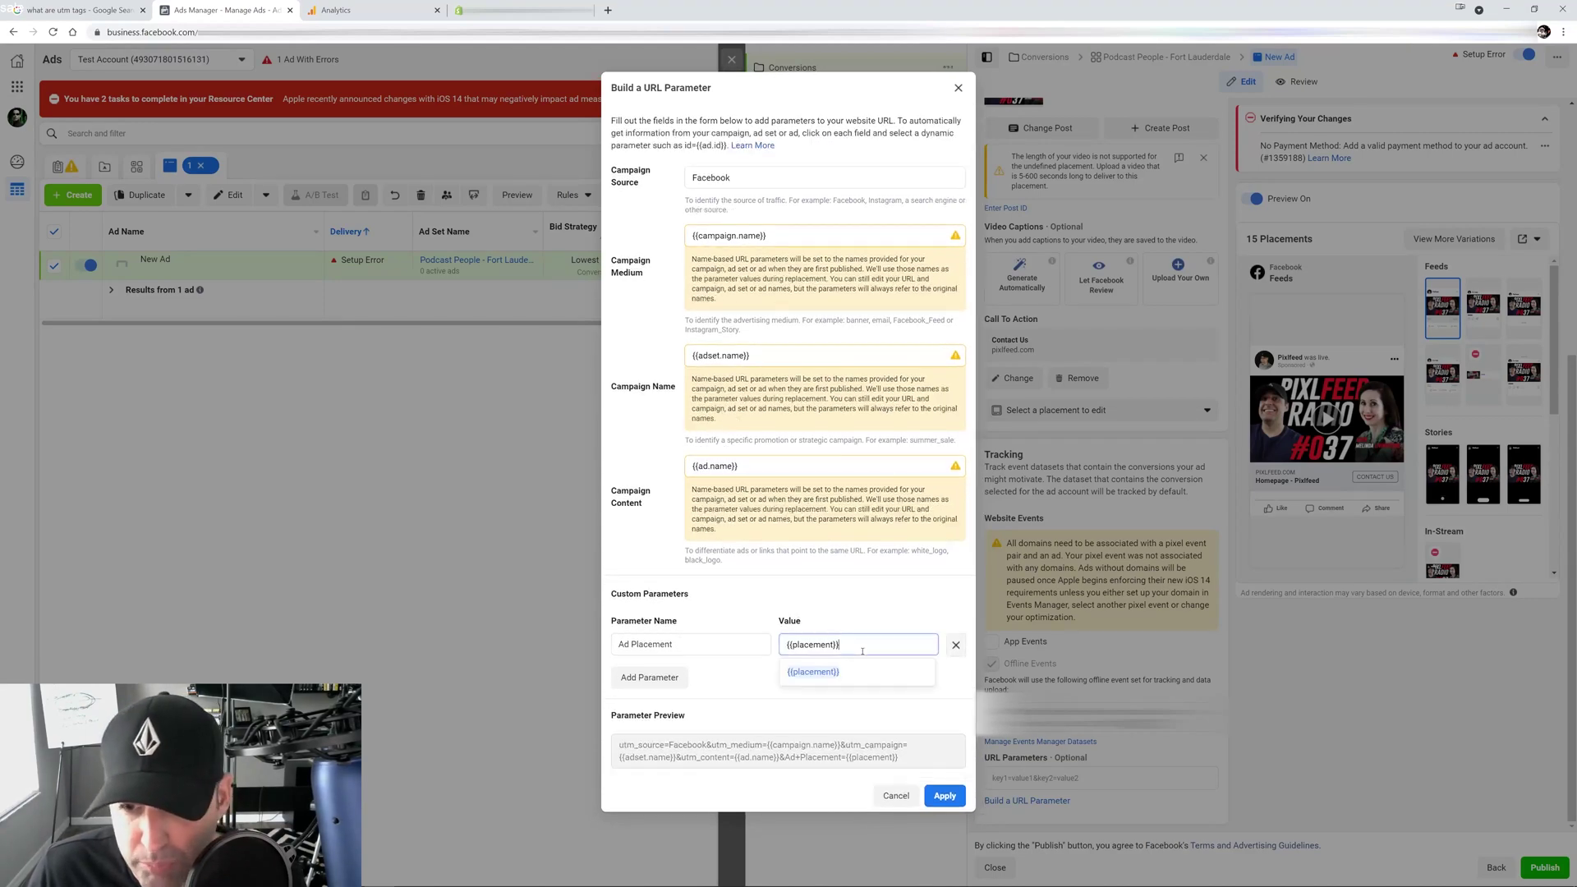
left_click(955, 648)
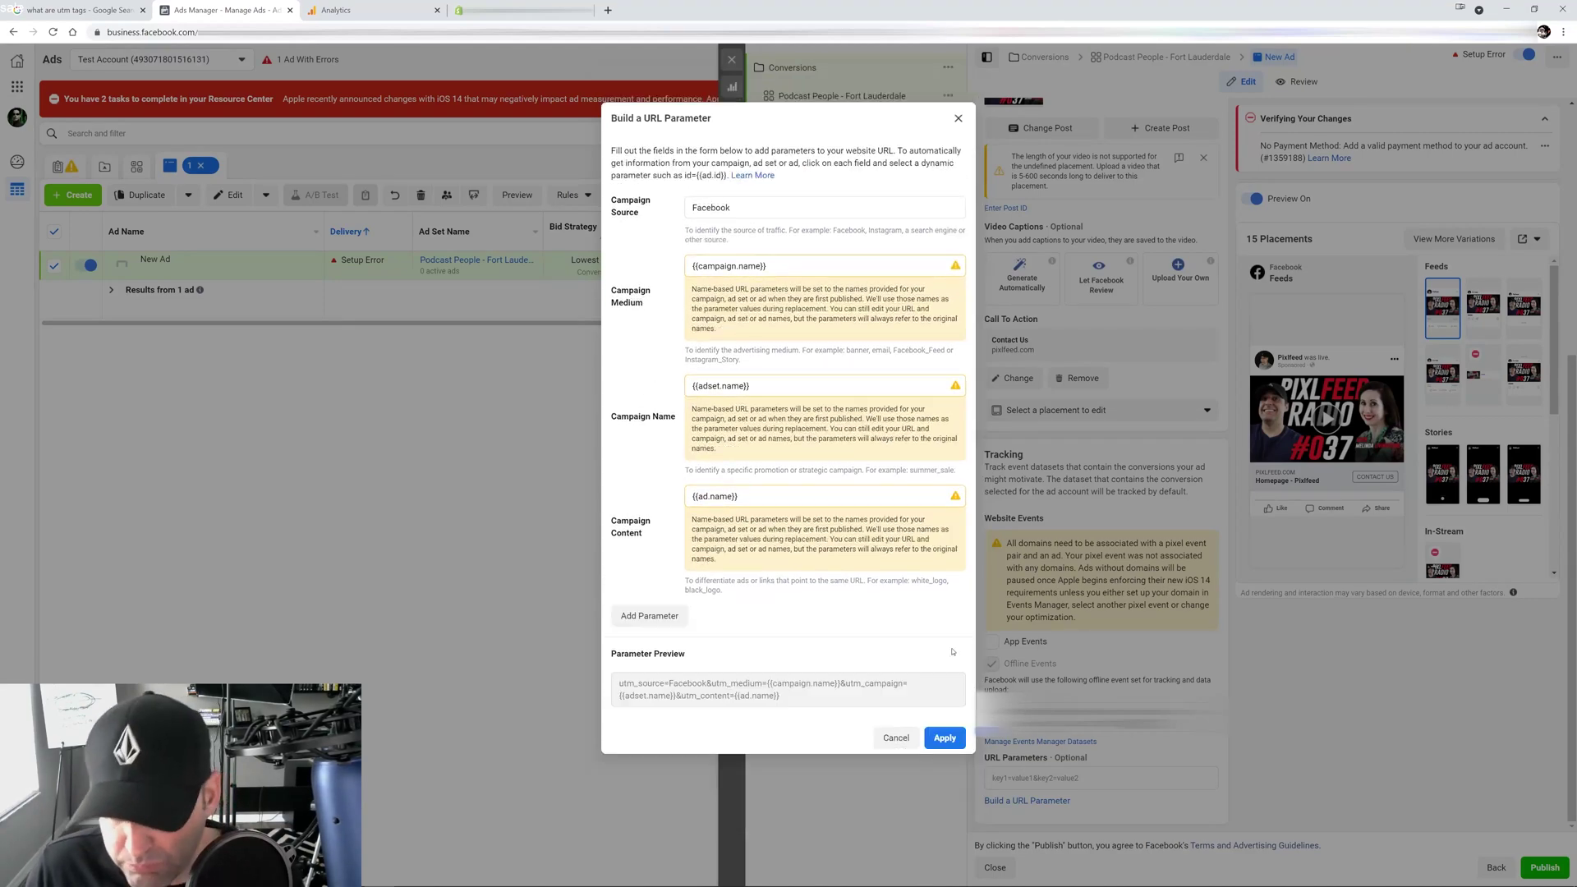
left_click(665, 616)
left_click(826, 656)
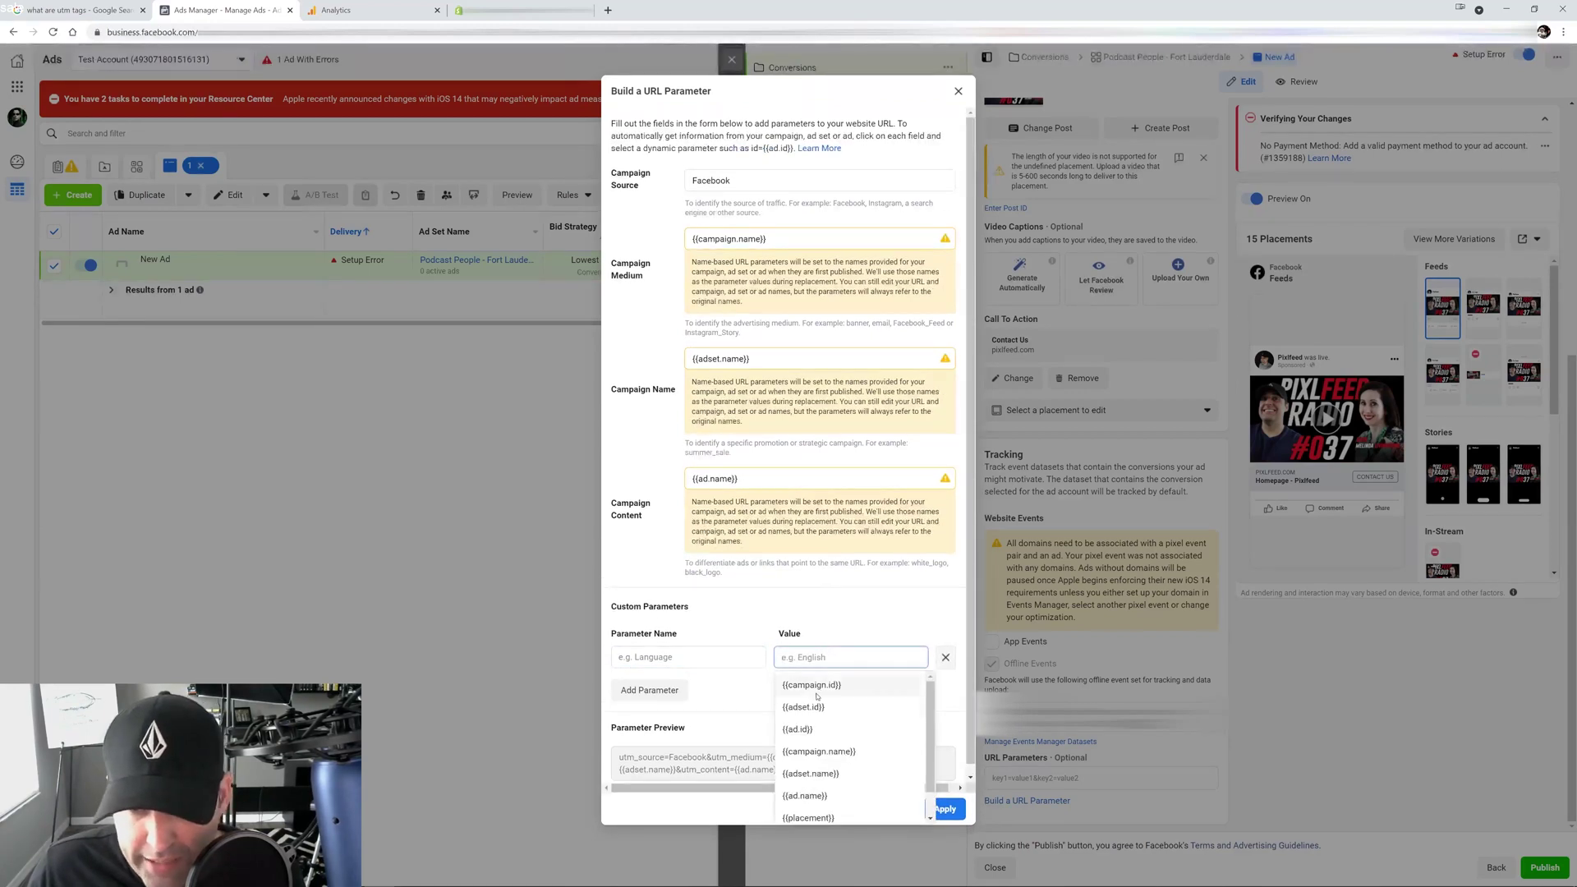
scroll(837, 722, "down", 1)
scroll(834, 719, "up", 1)
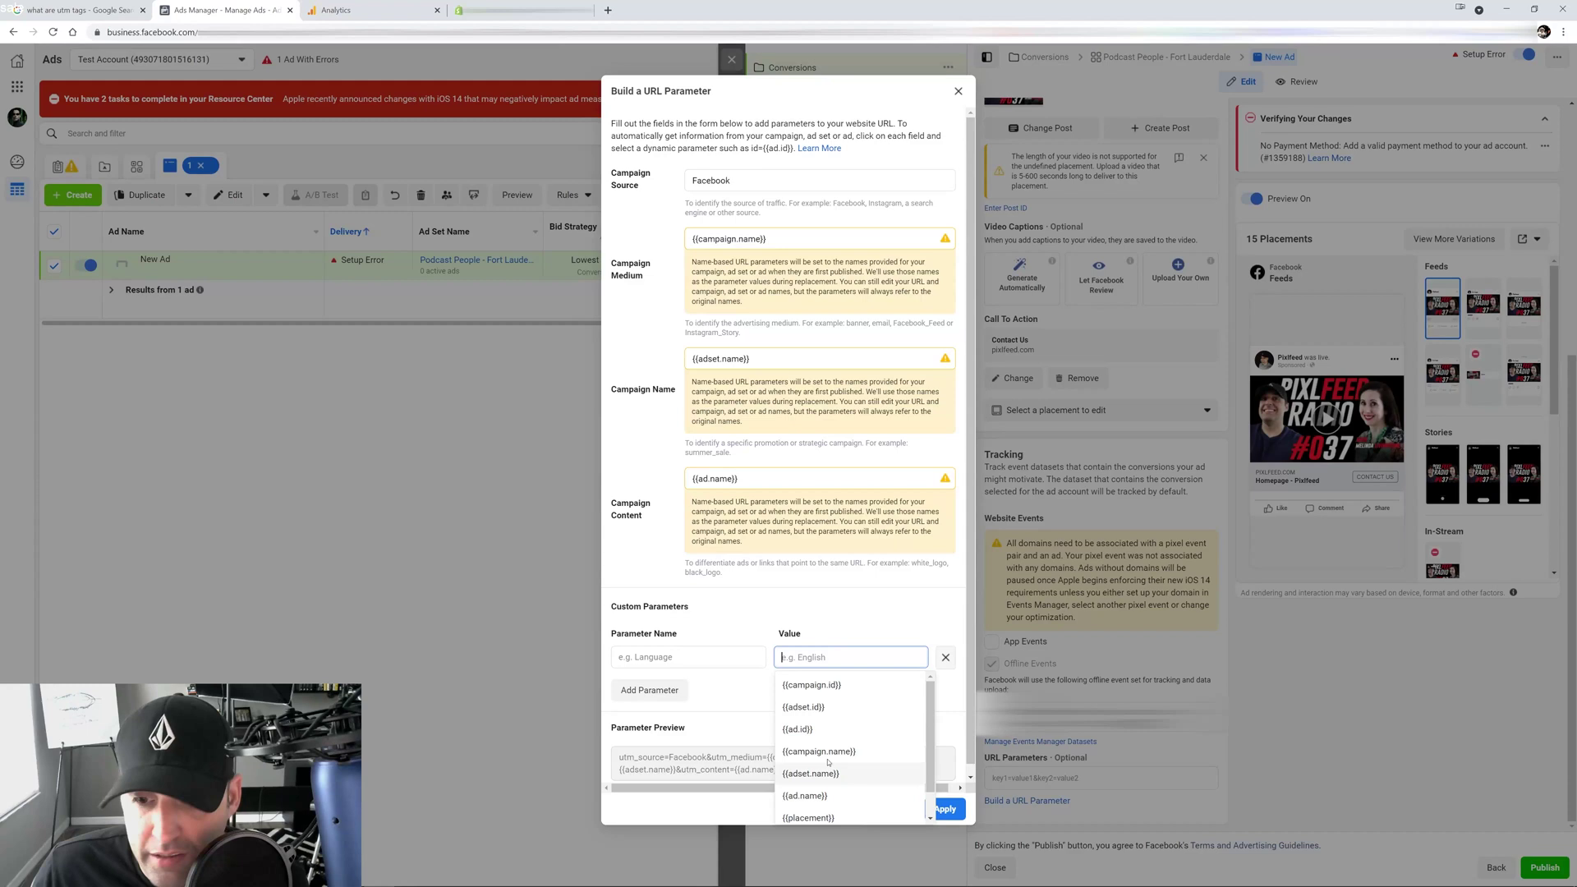
scroll(842, 727, "down", 1)
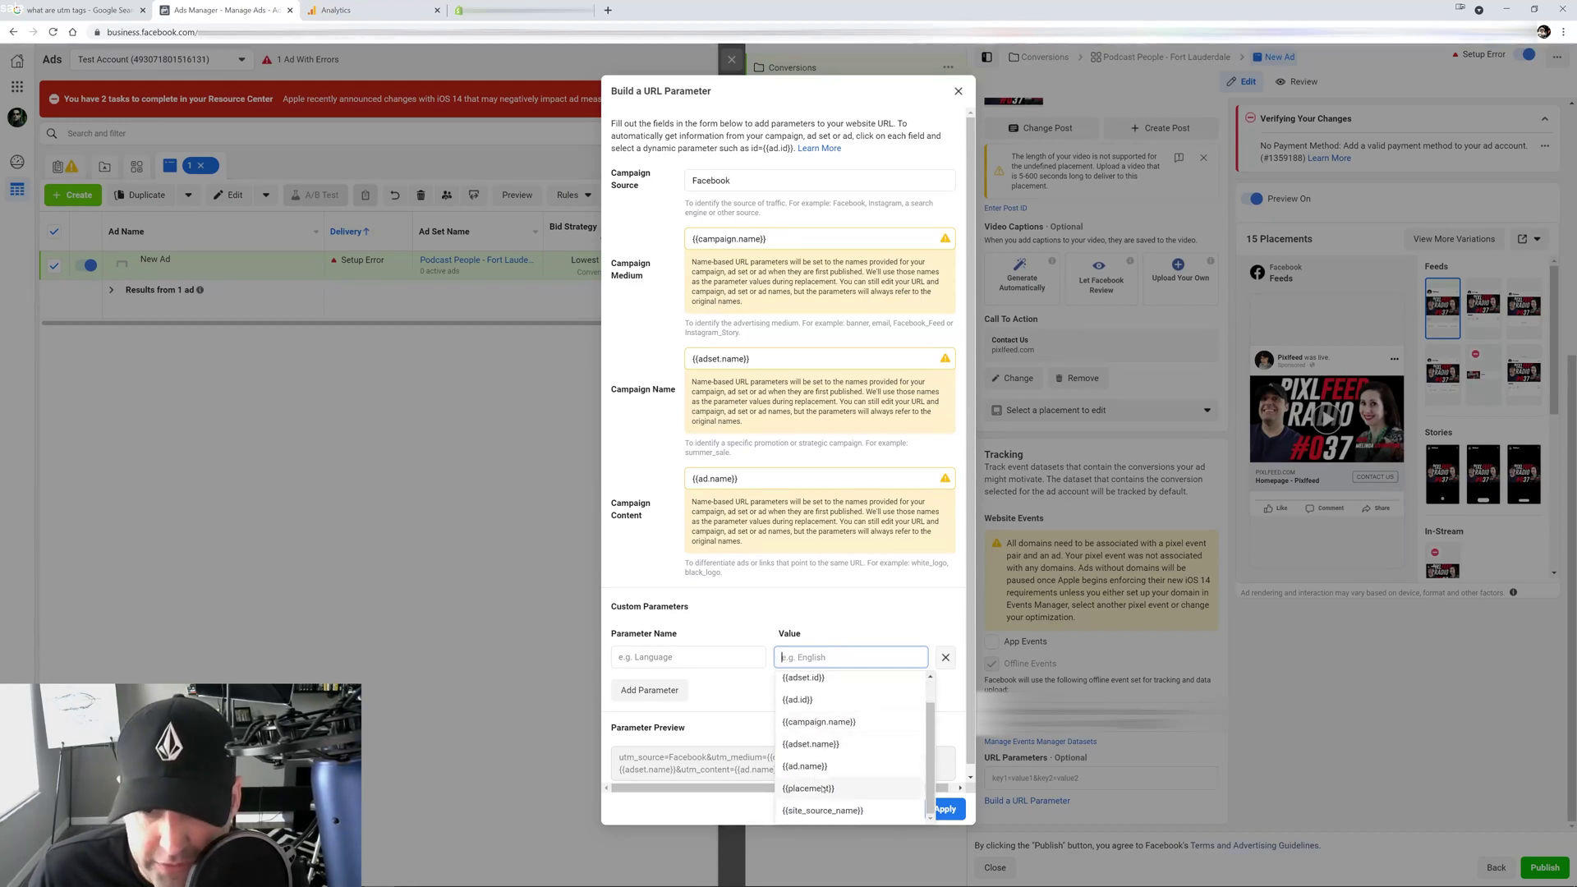
left_click(805, 626)
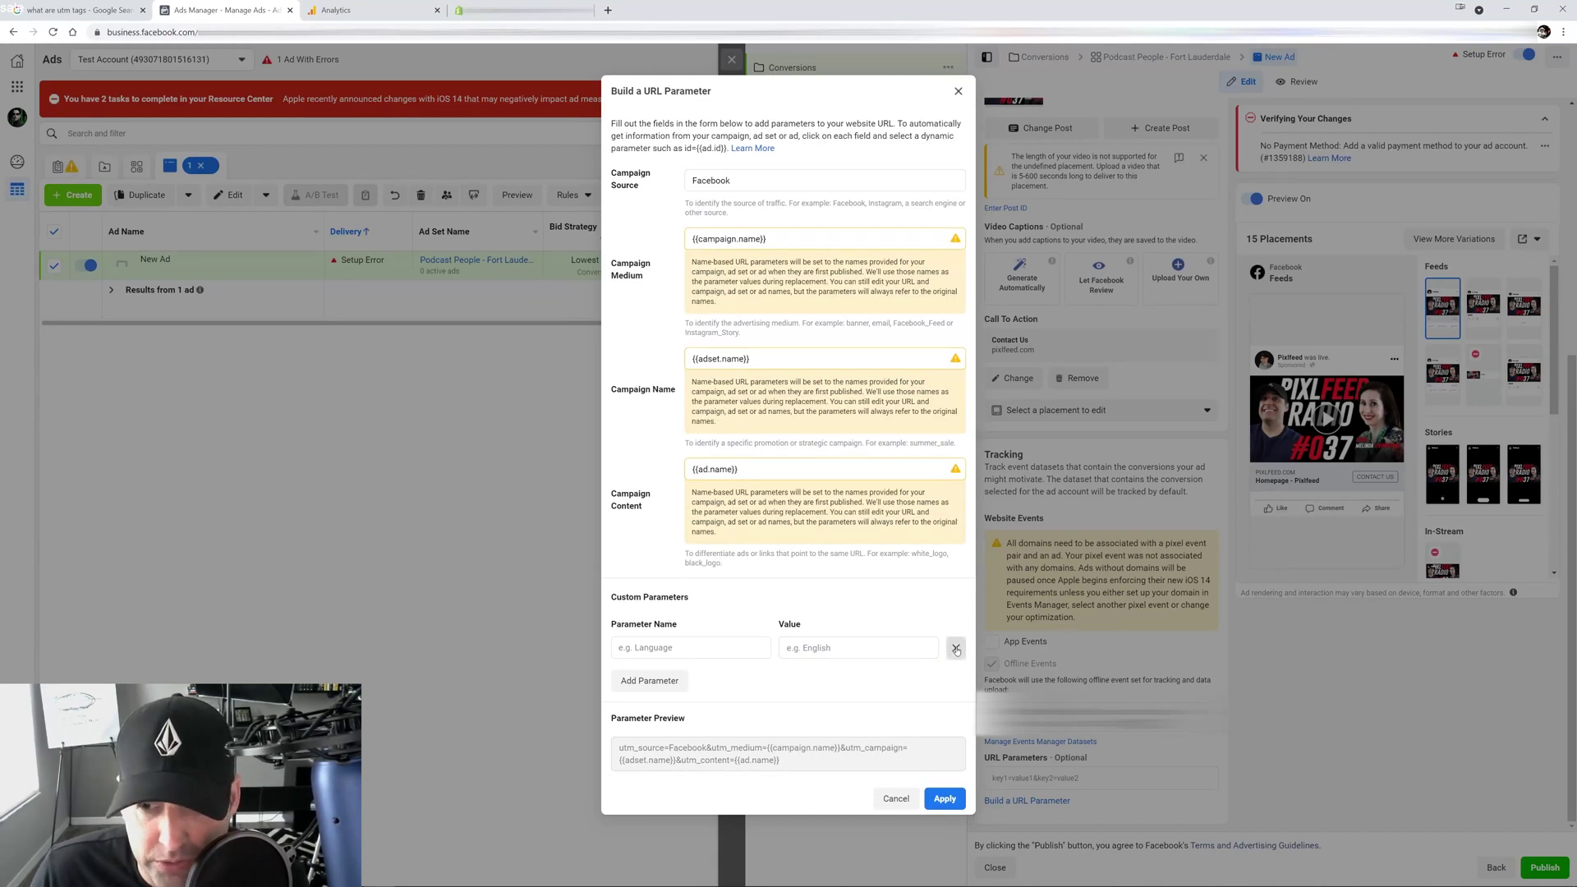
Apply the four UTM tags to the ad's URL Parameters, copy that string, and go to Google Analytics
left_click(954, 648)
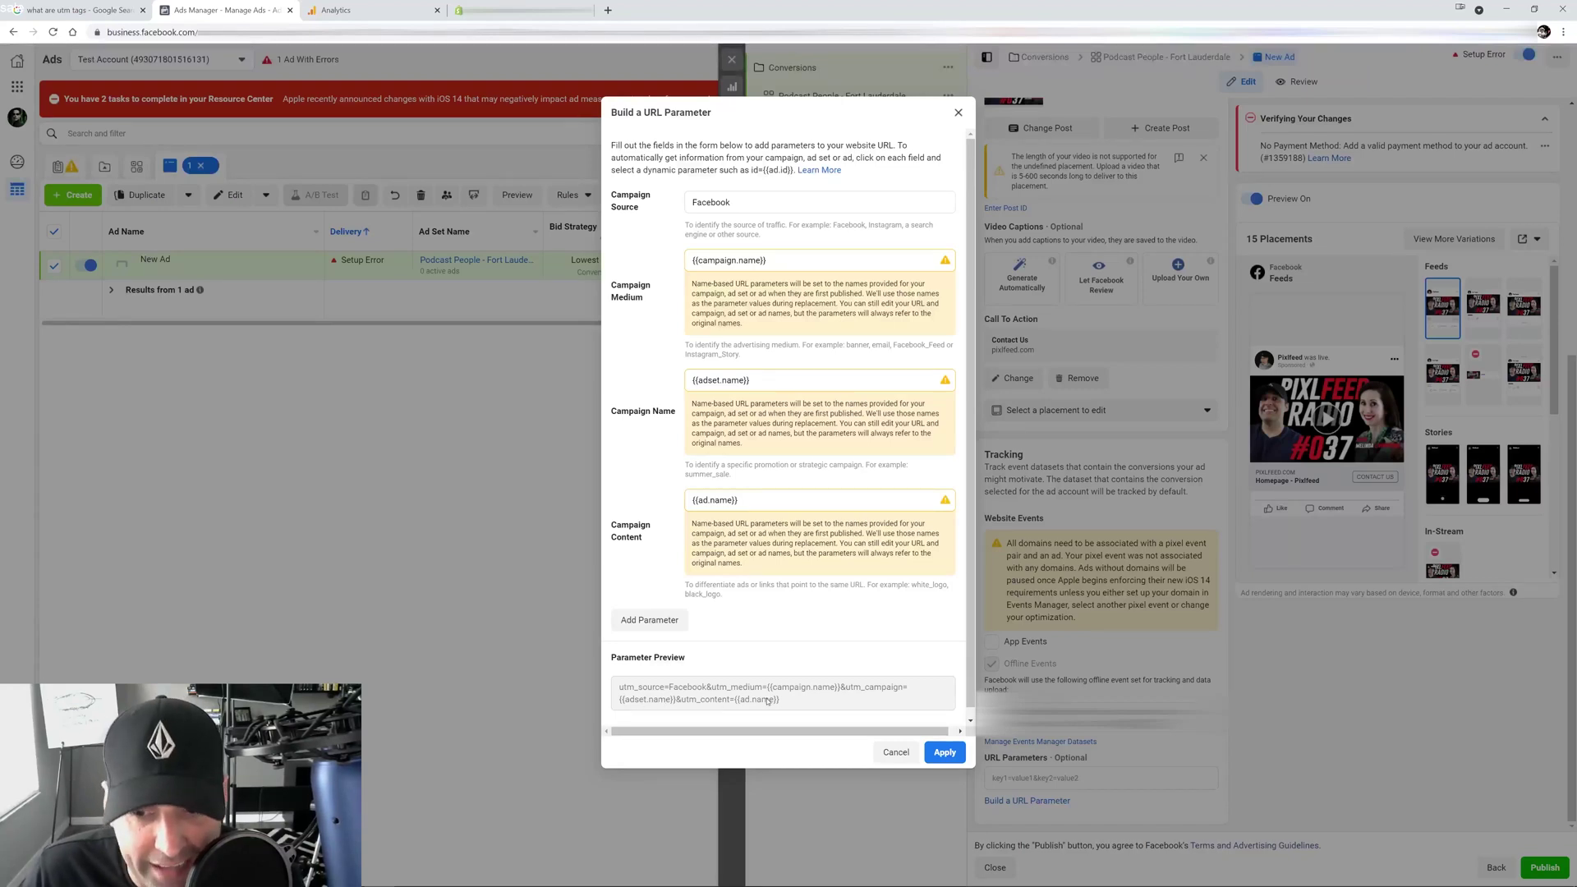
left_click(945, 752)
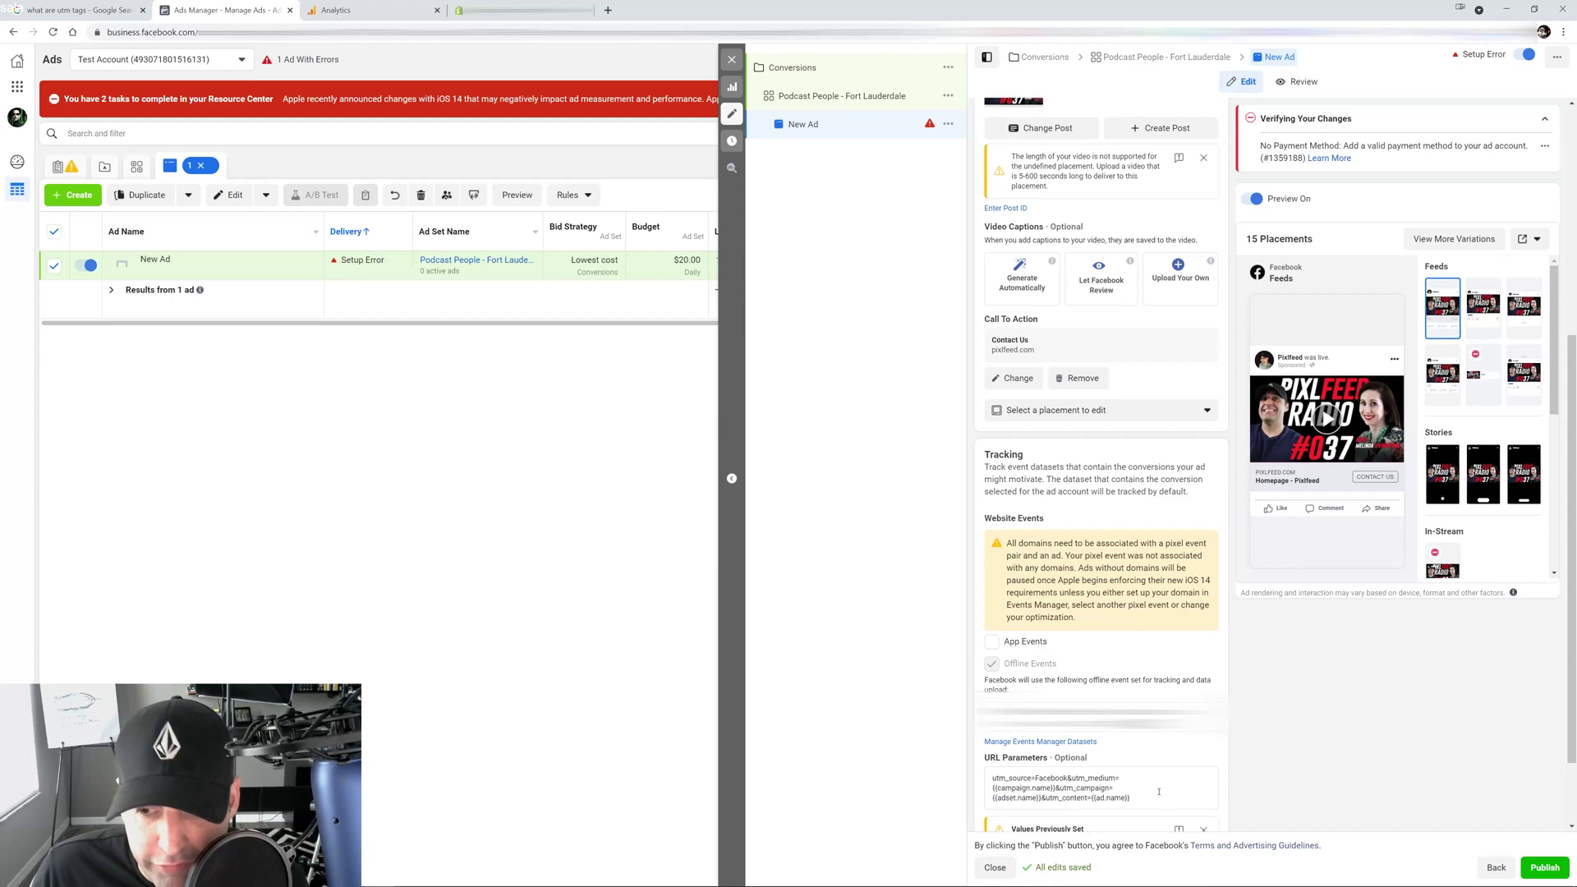
left_click_drag(1158, 801, 990, 776)
right_click(1037, 787)
left_click(1066, 621)
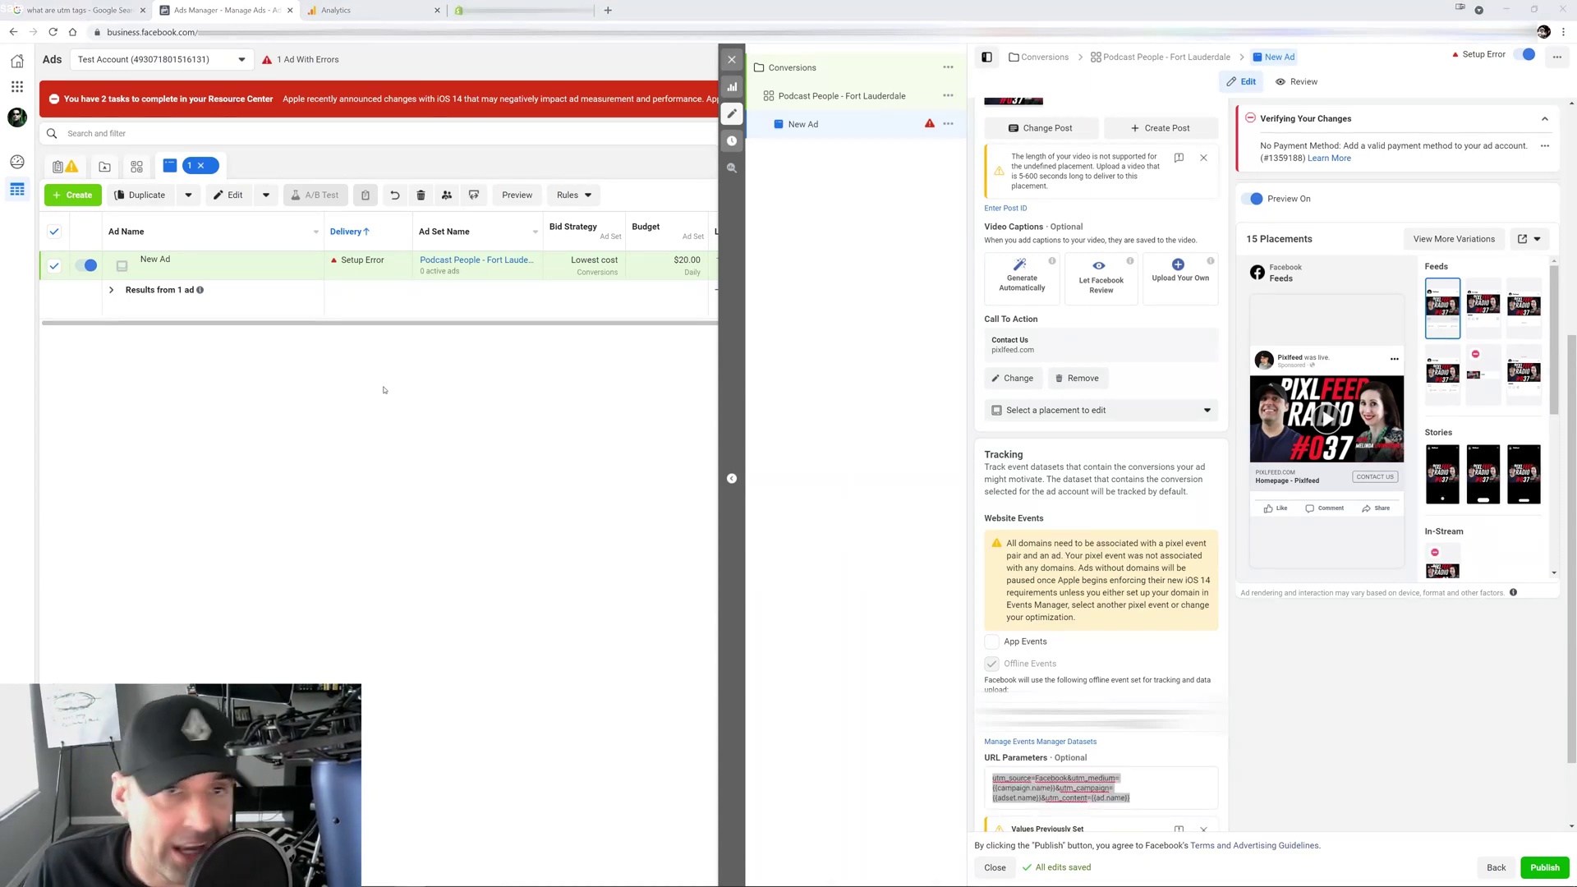
left_click(353, 10)
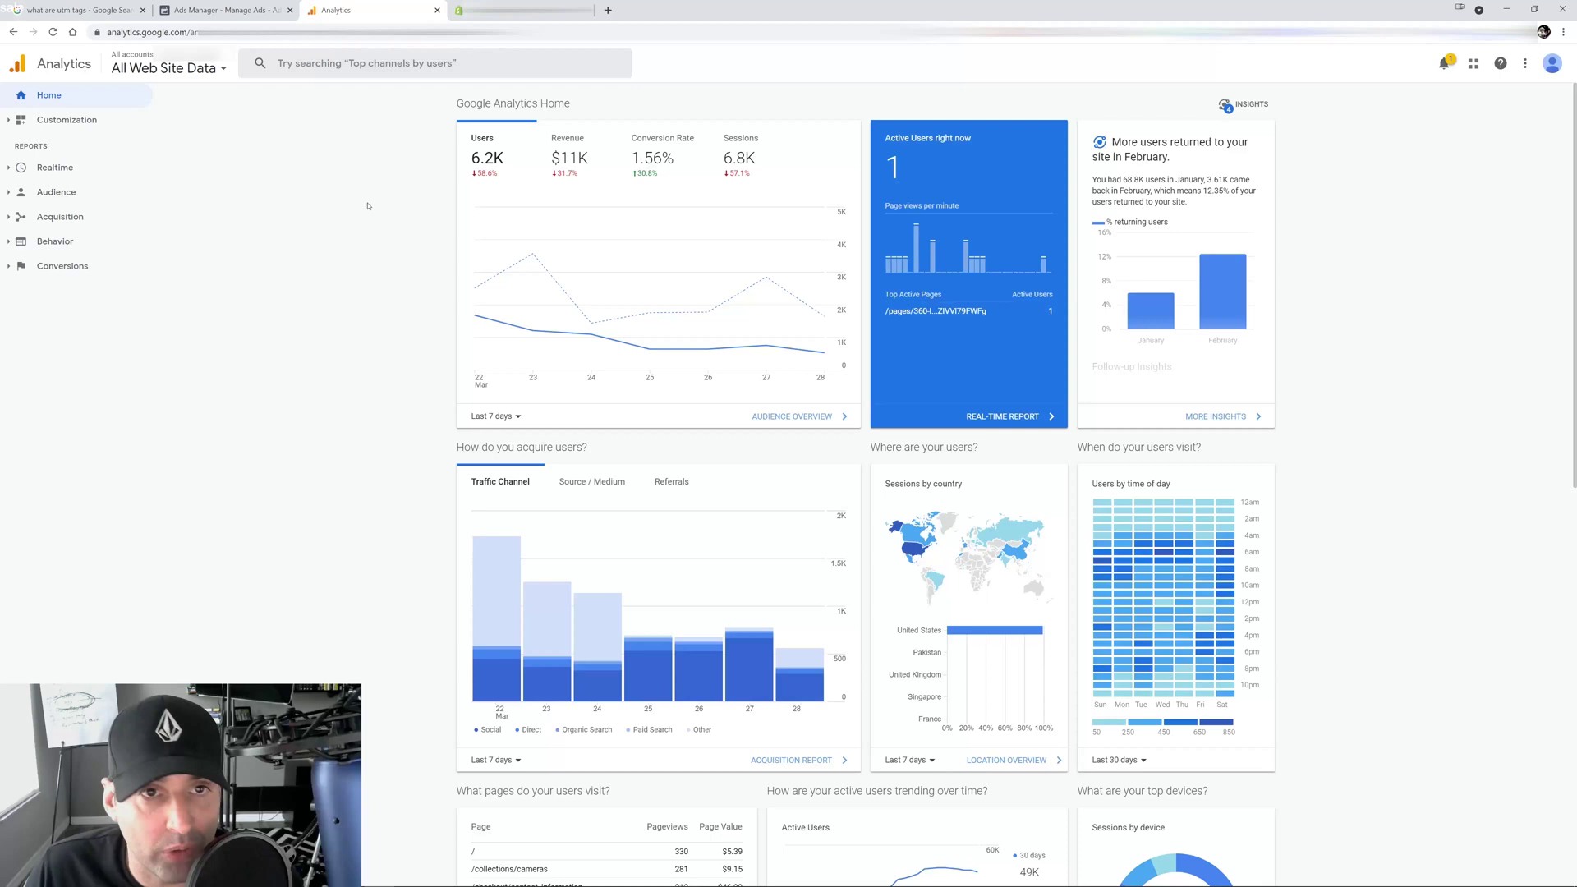
Open the Acquisition > Campaigns > All Campaigns report
left_click(77, 218)
left_click(73, 338)
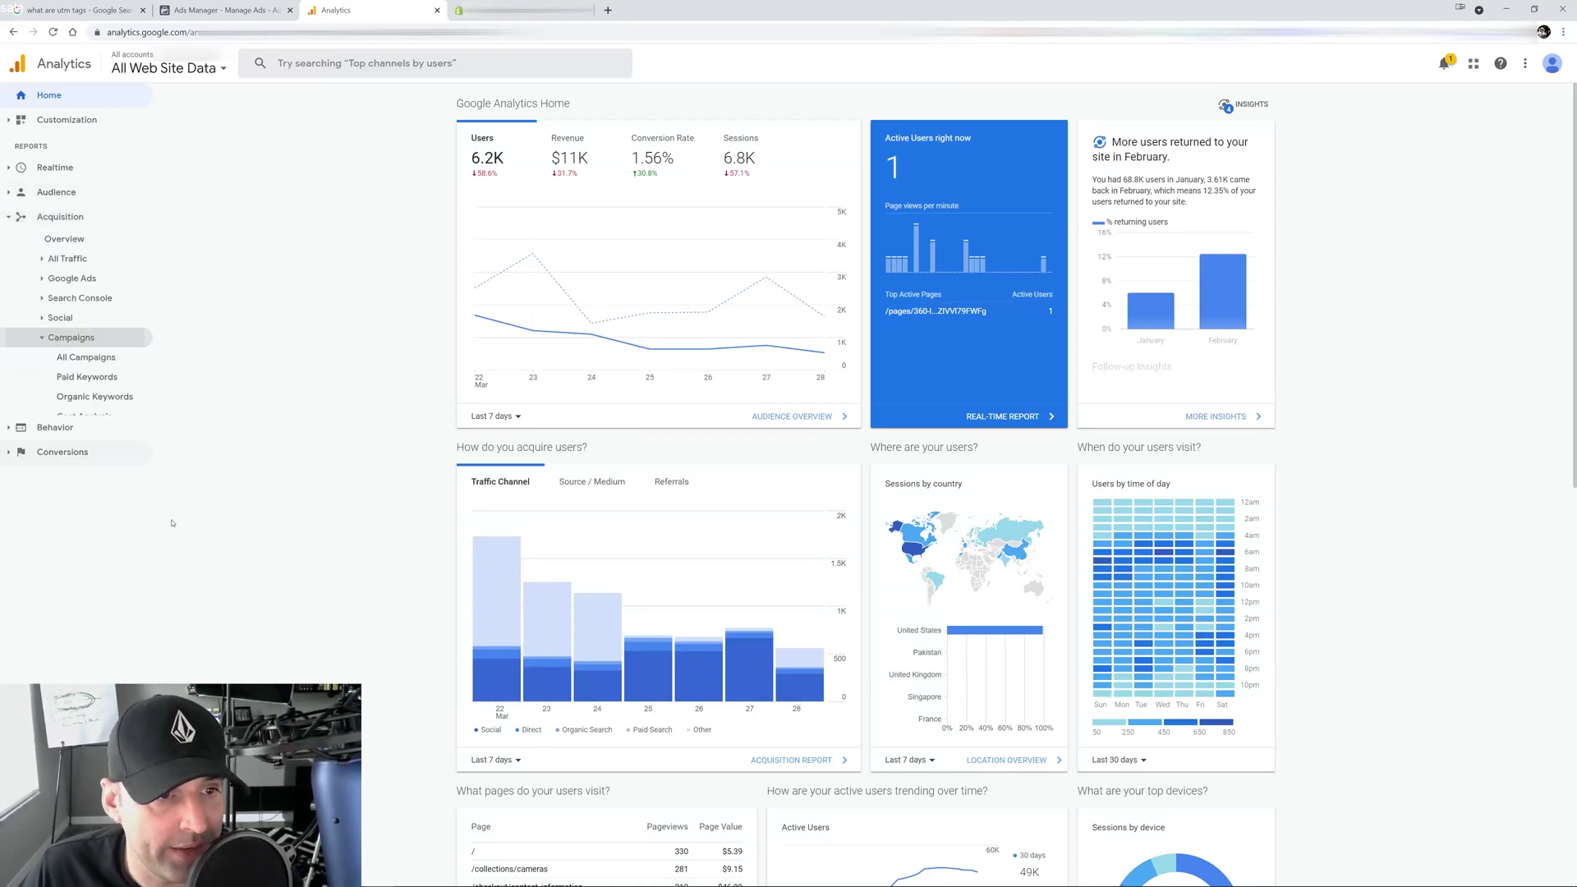
left_click(85, 357)
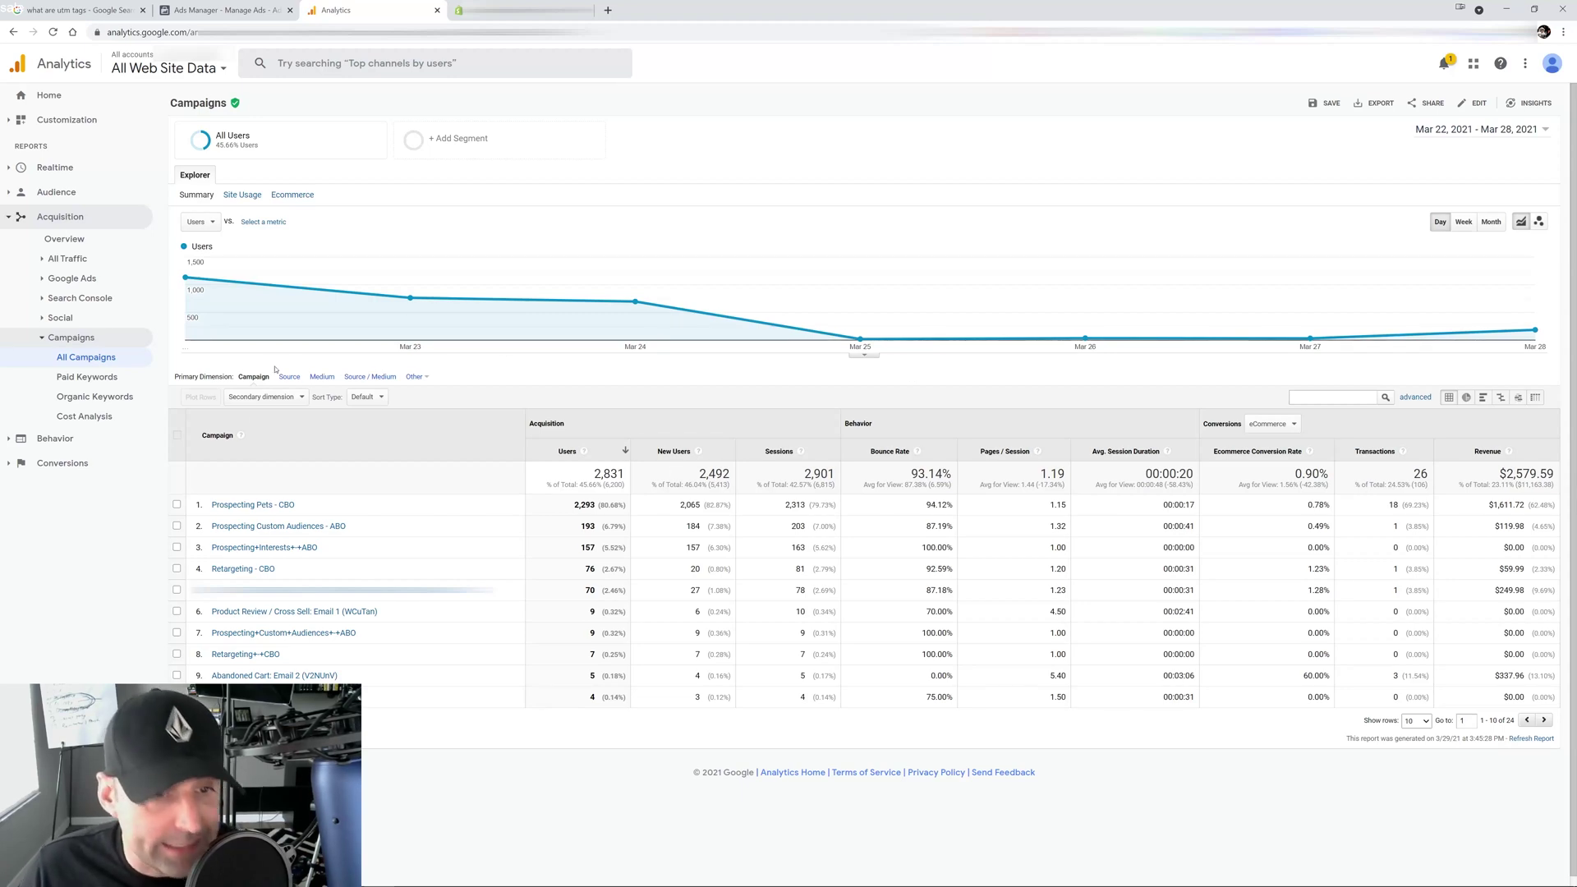
Add Medium as the secondary dimension, then move to the Shopify order page
left_click(278, 399)
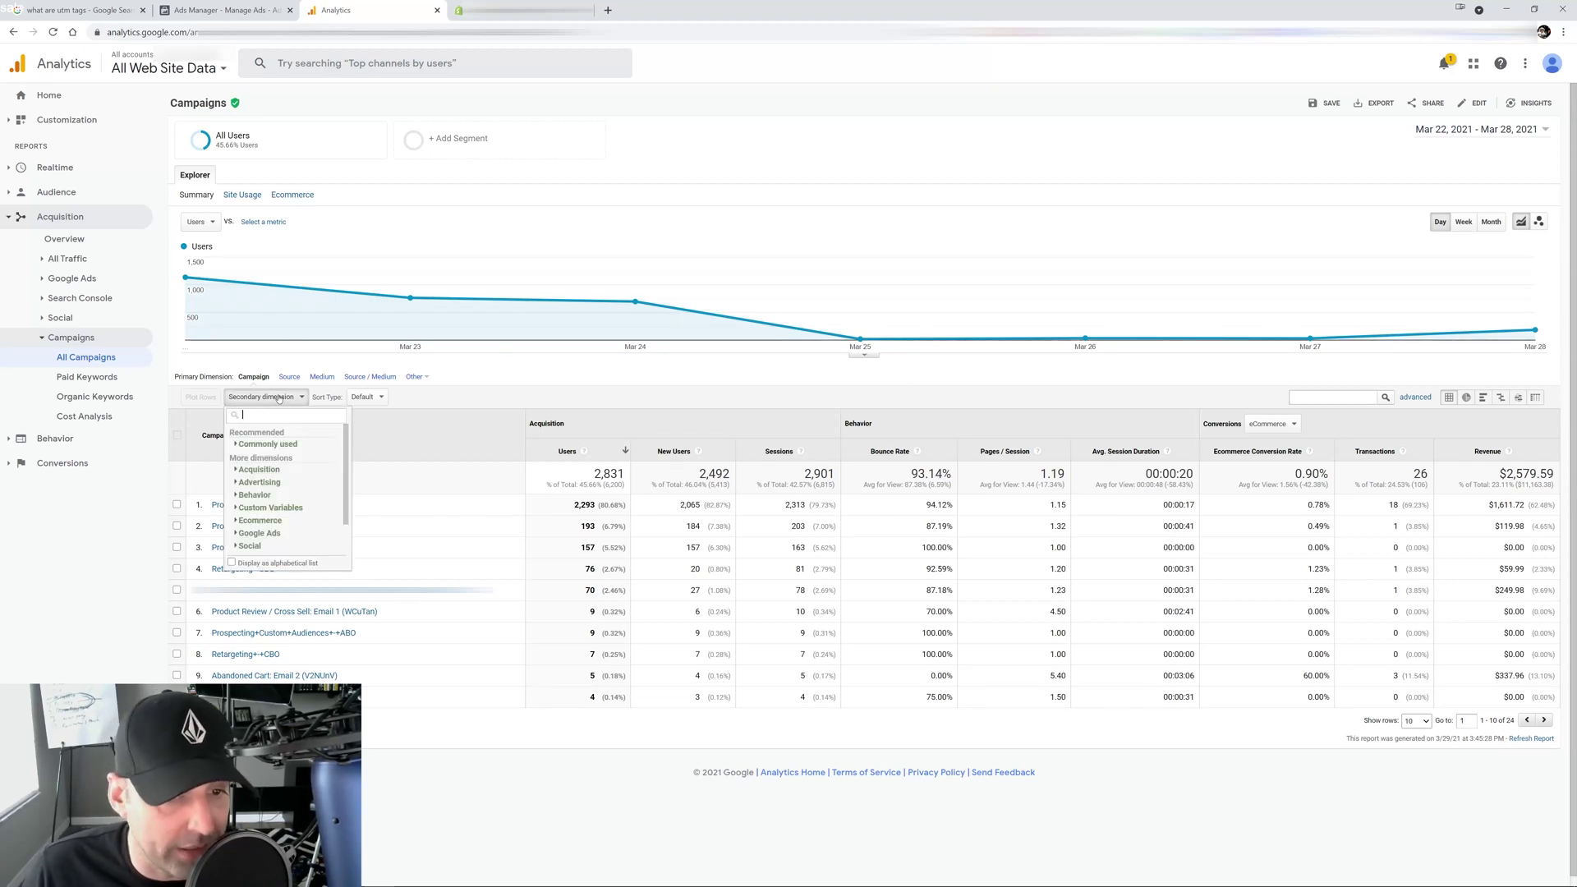
left_click(248, 470)
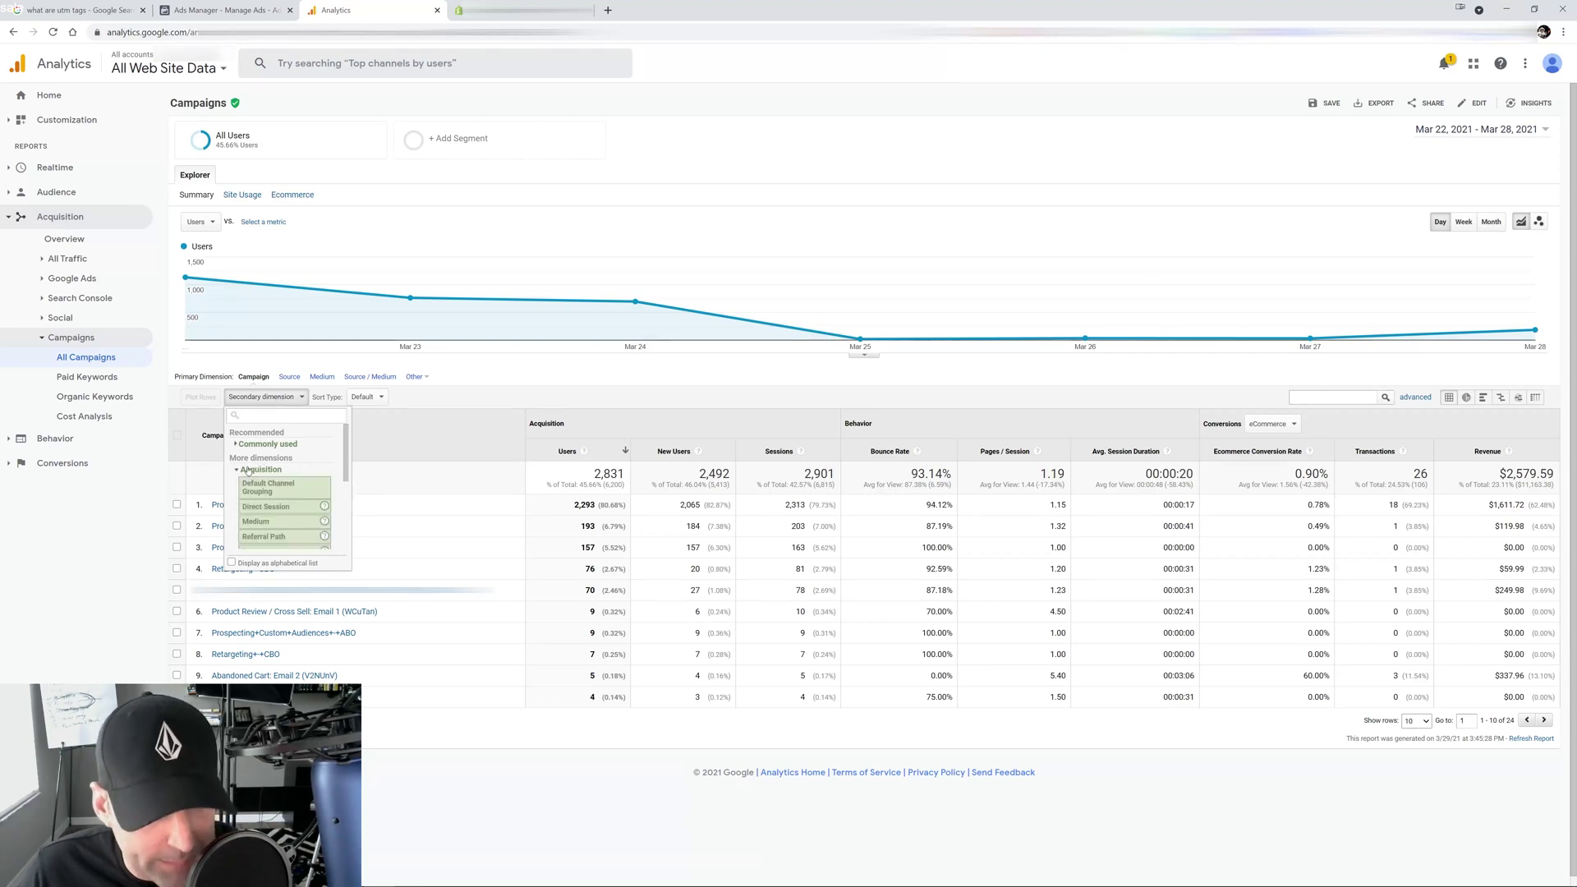
left_click(256, 522)
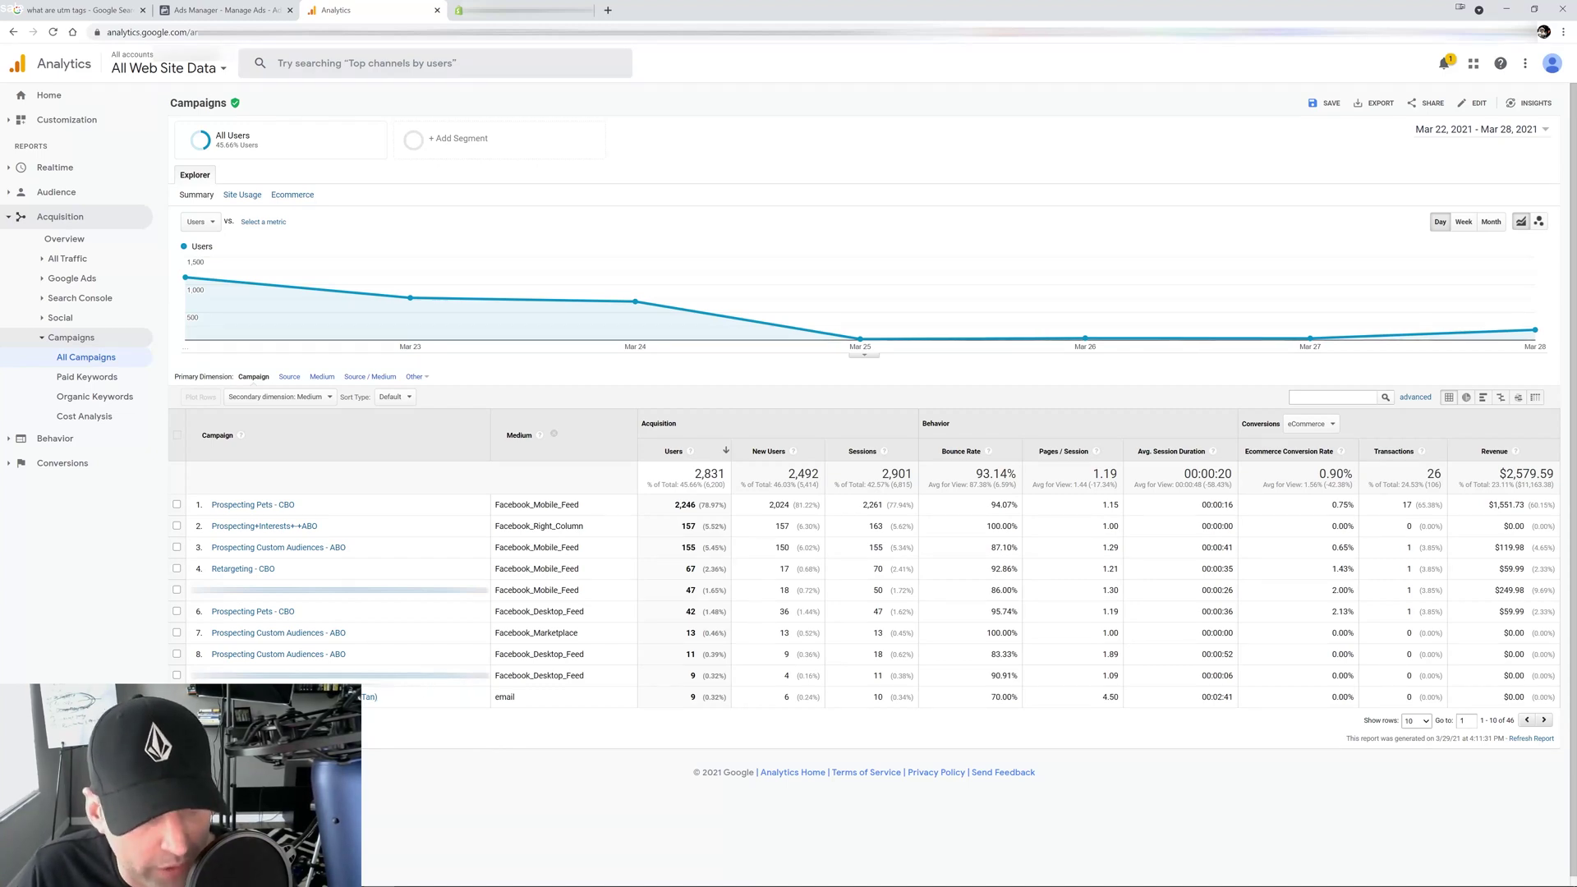
key("ctrl+Tab")
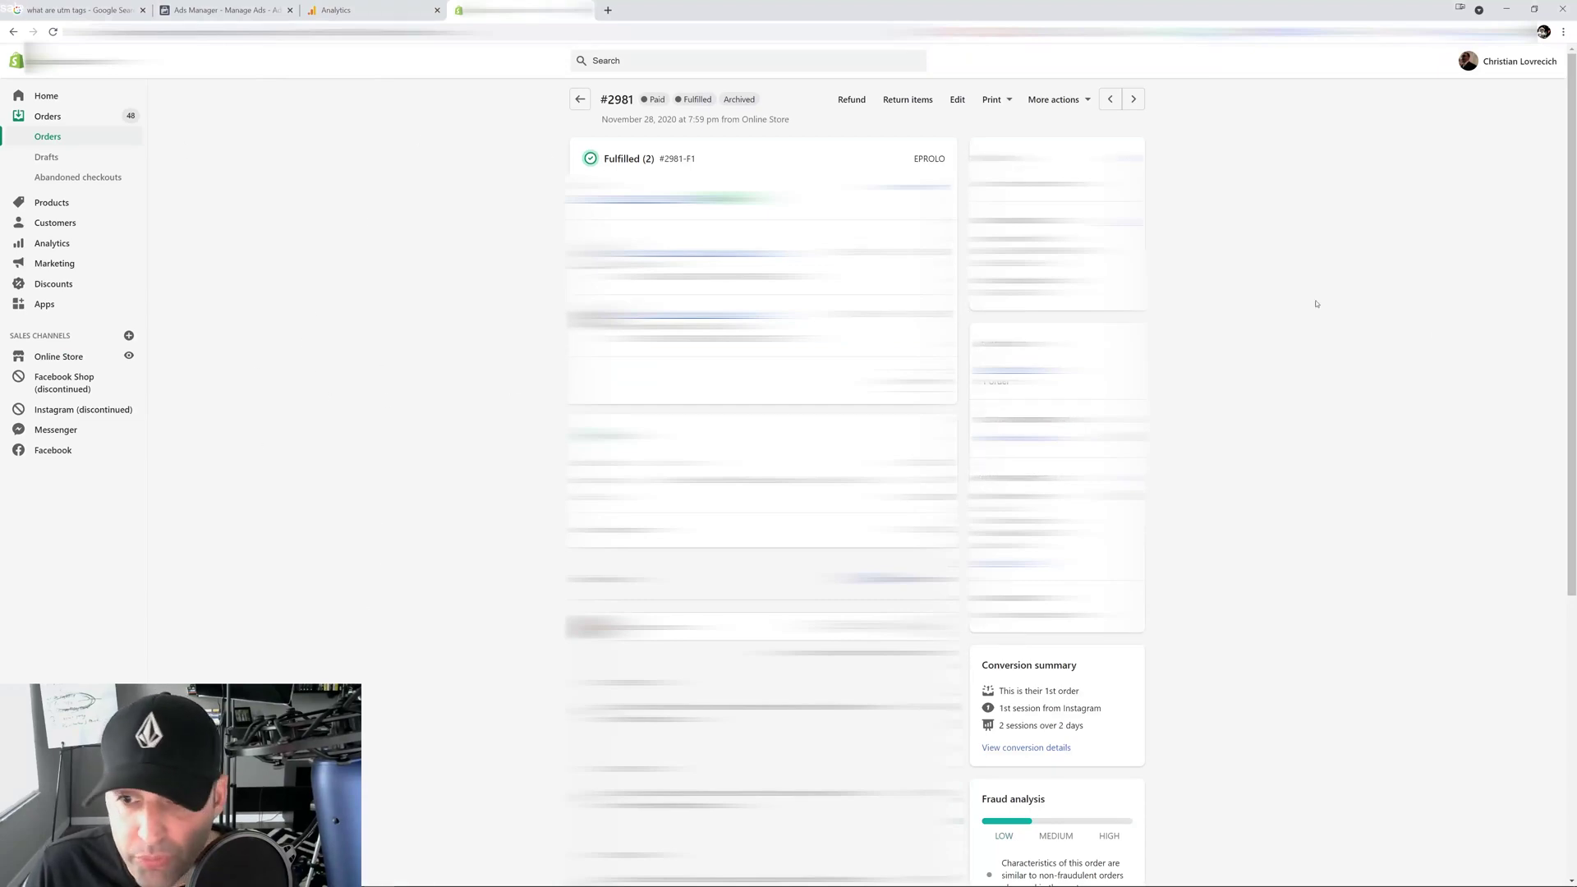
Open the order's conversion details and full session showing source facebook and medium cpc
scroll(1226, 229, "down", 5)
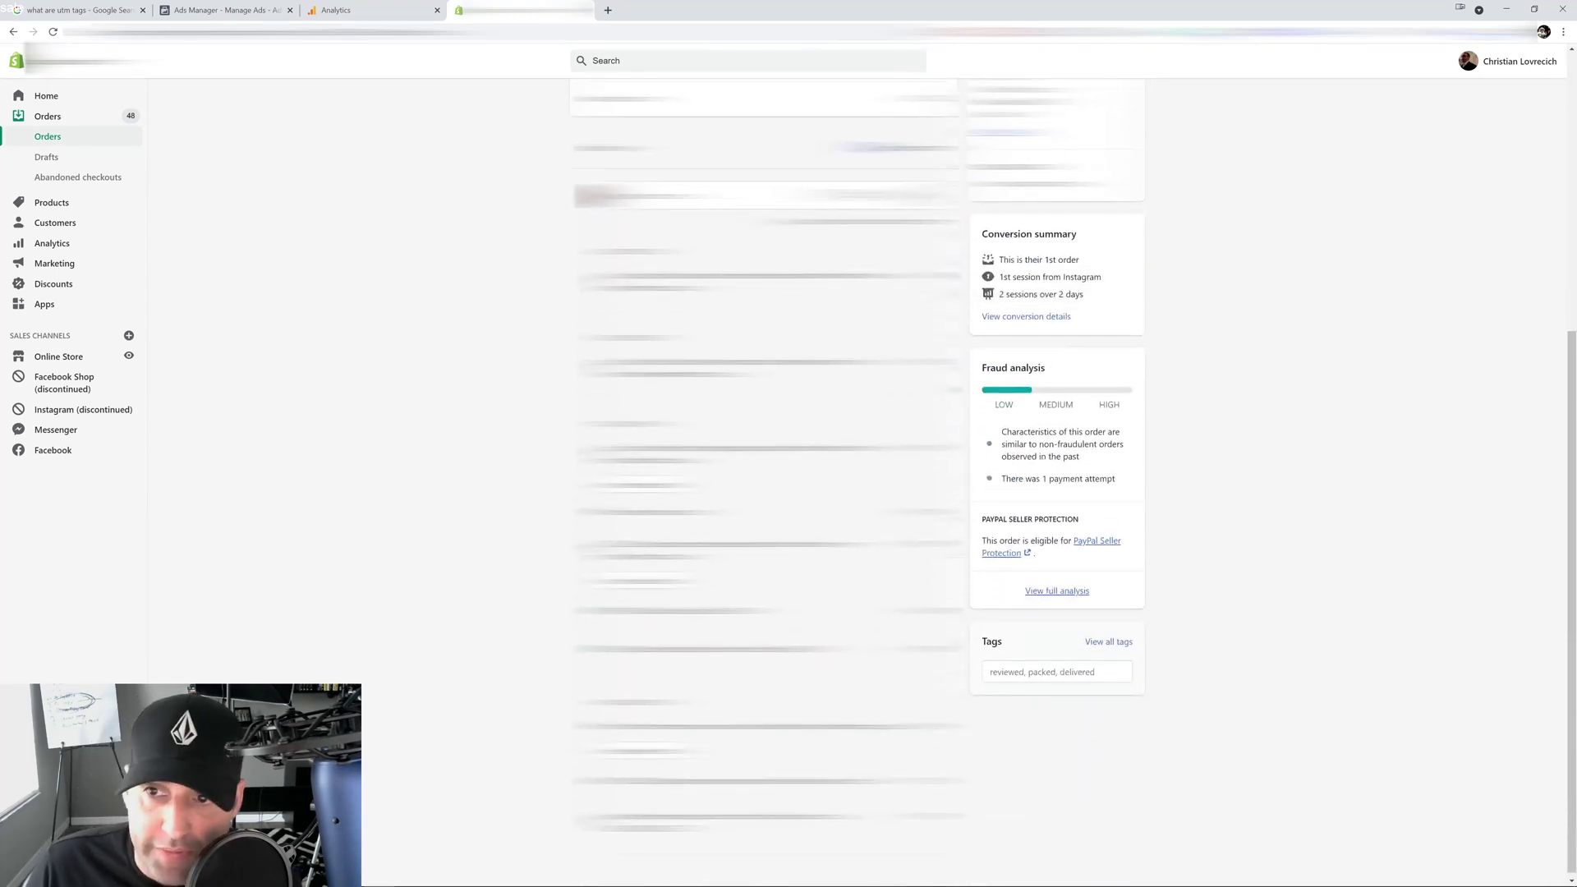
left_click(1020, 318)
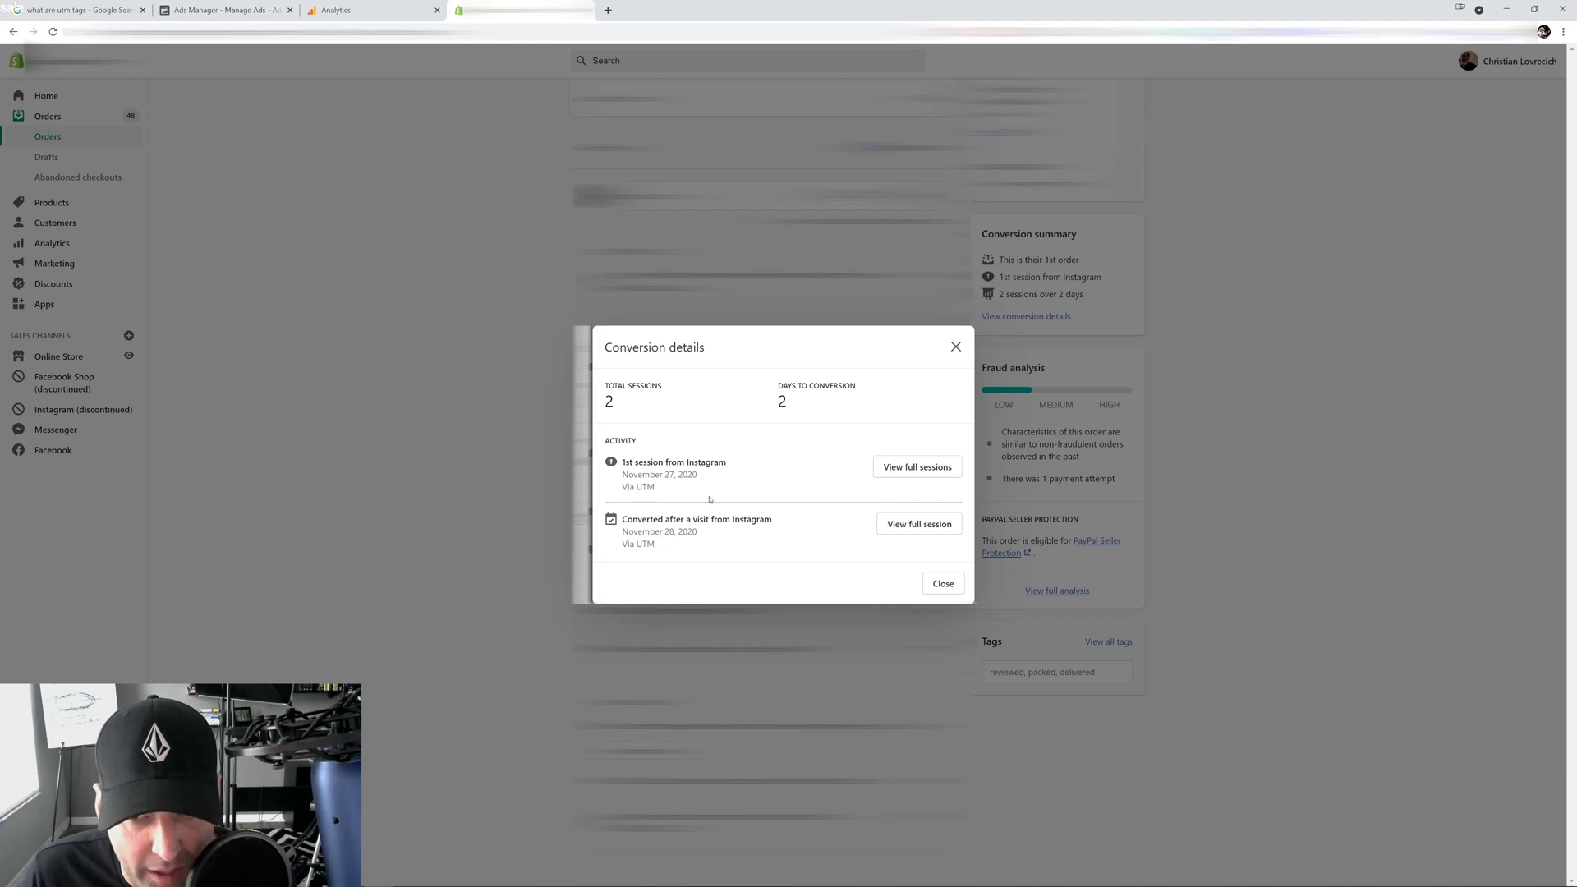
left_click(885, 471)
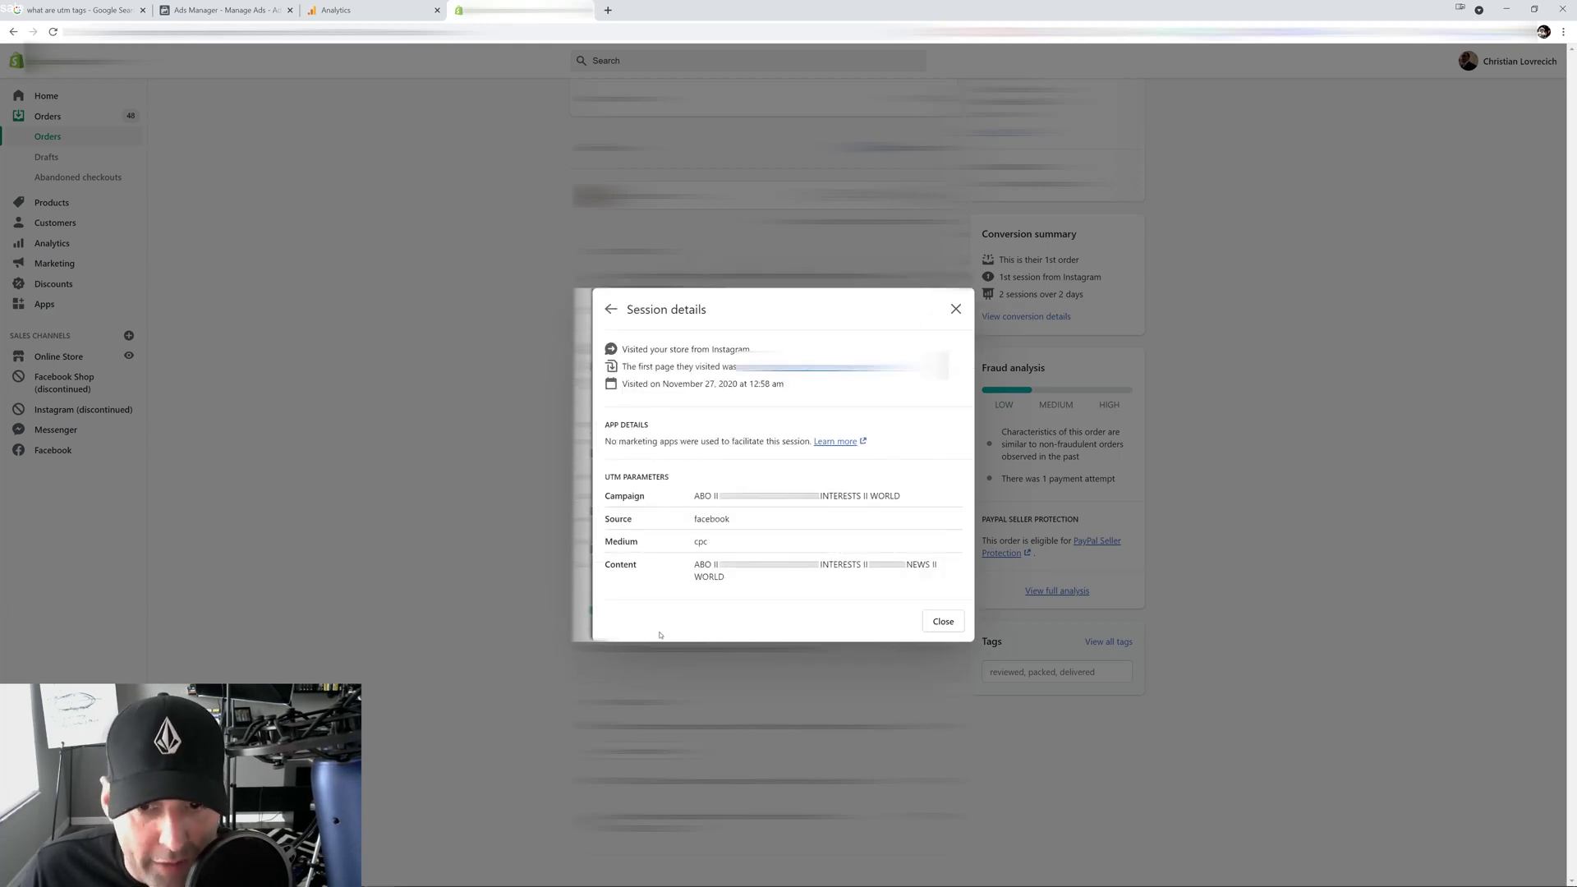